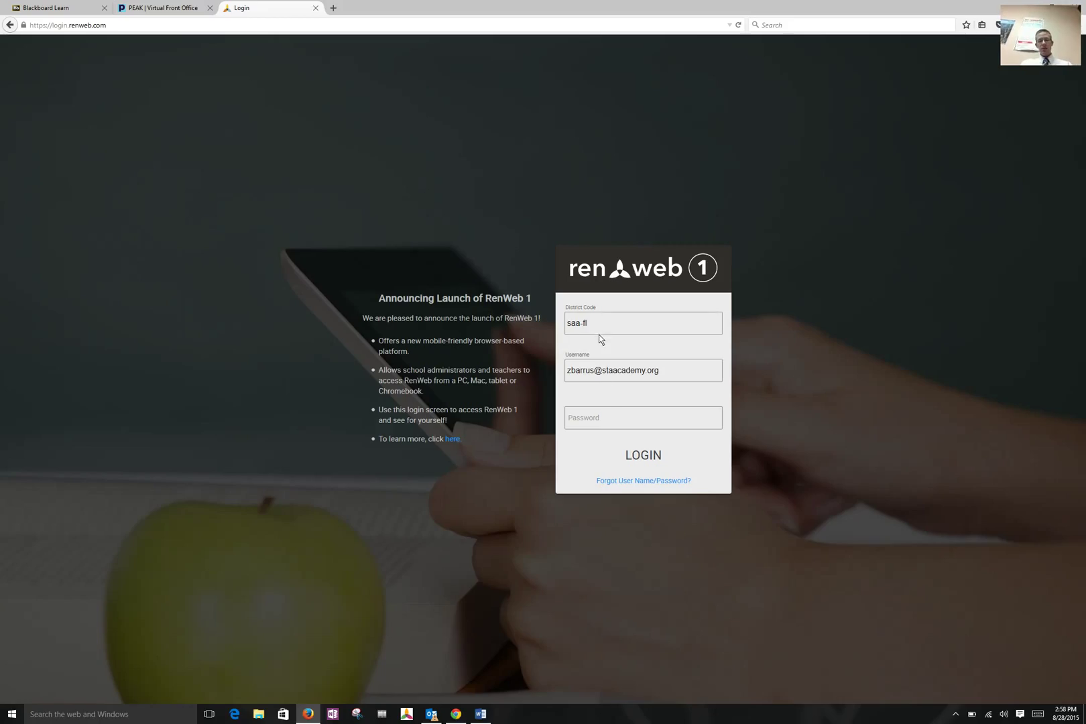
Select the Password field on the RenWeb login form.
click(588, 419)
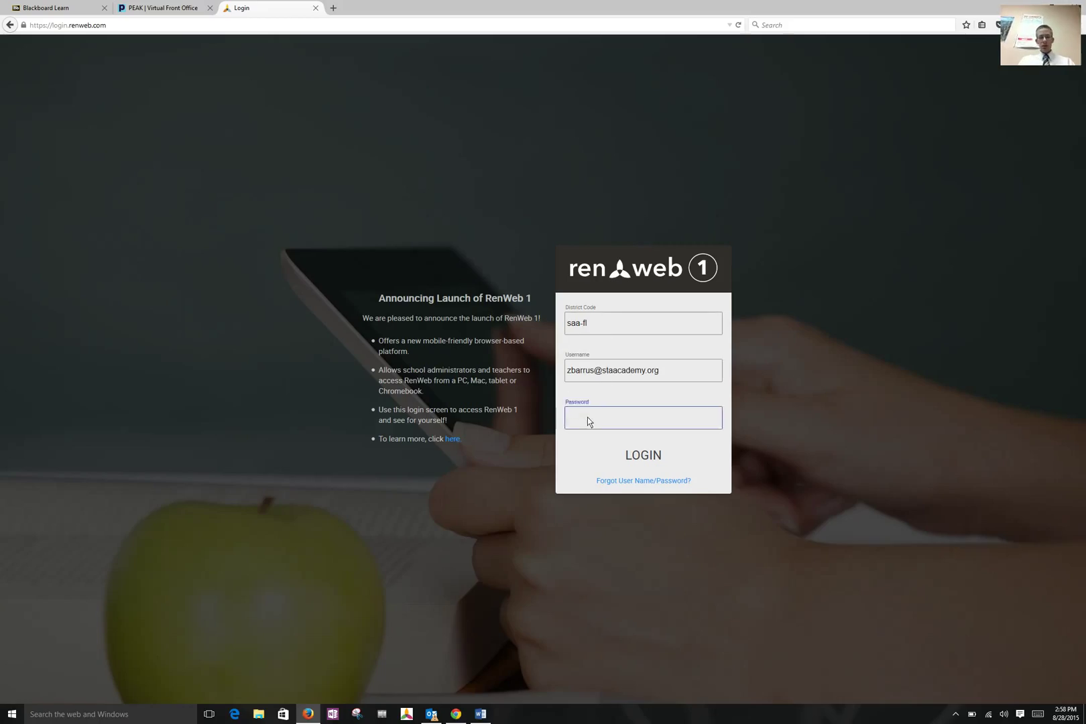
Enter the password, sign in, and open the main navigation menu.
text(•••••••••)
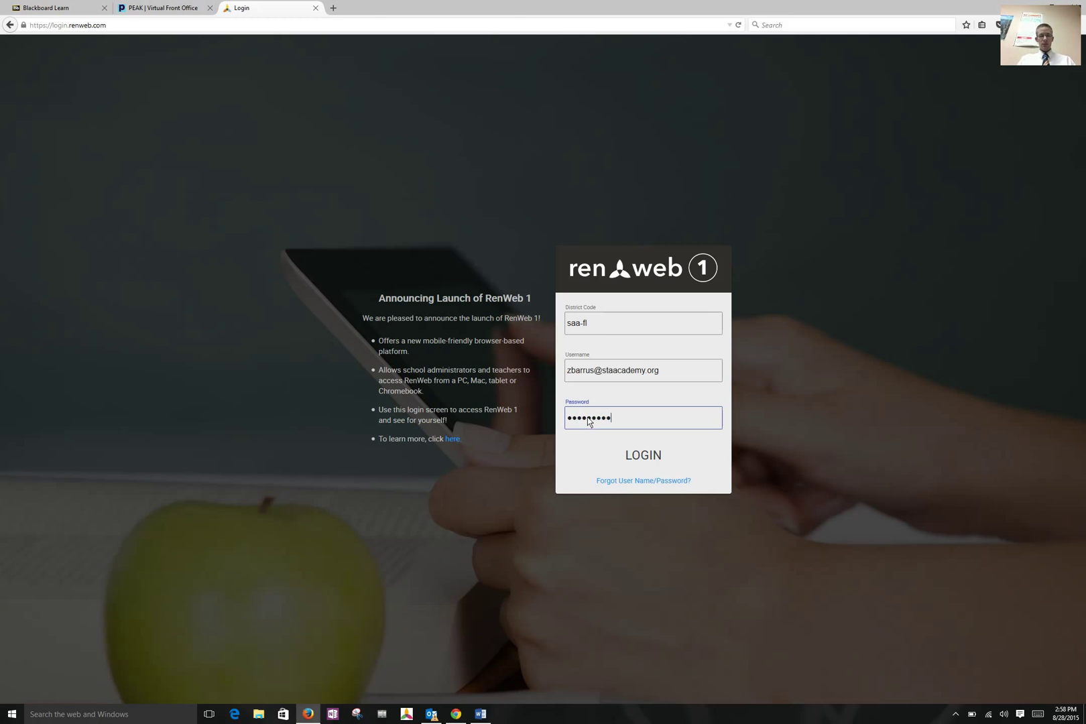
key(Return)
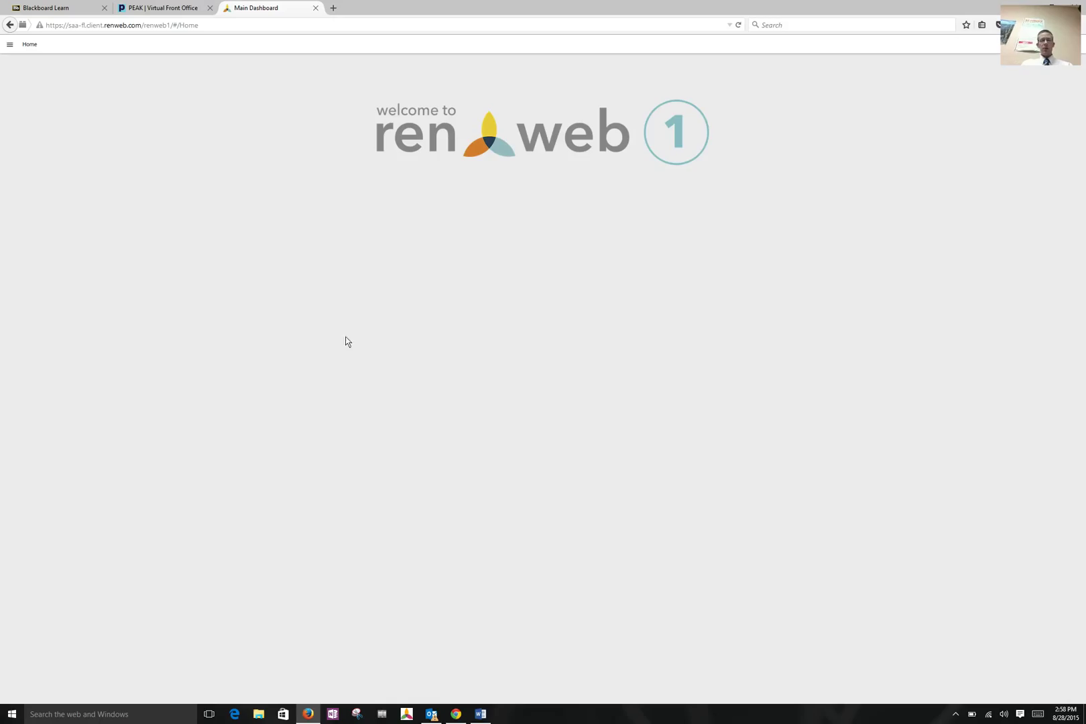
right_click(10, 51)
click(9, 46)
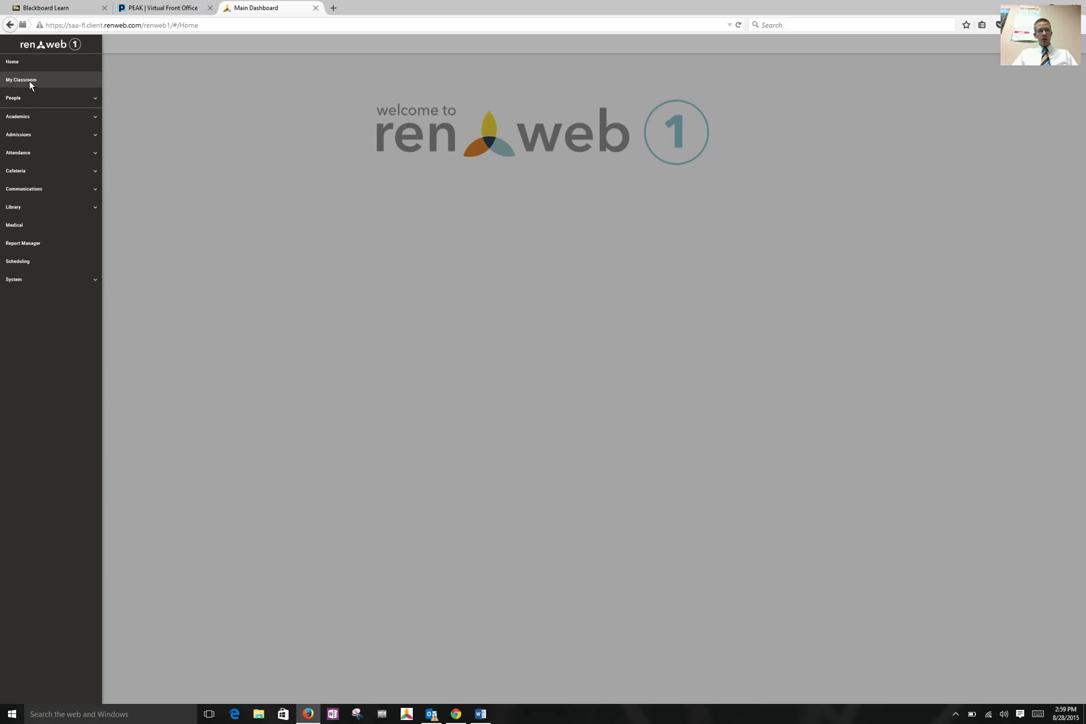
Open My Classroom and bring up MASTER ANATOMY - 1 attendance for Friday, Aug 28, 2015.
click(29, 81)
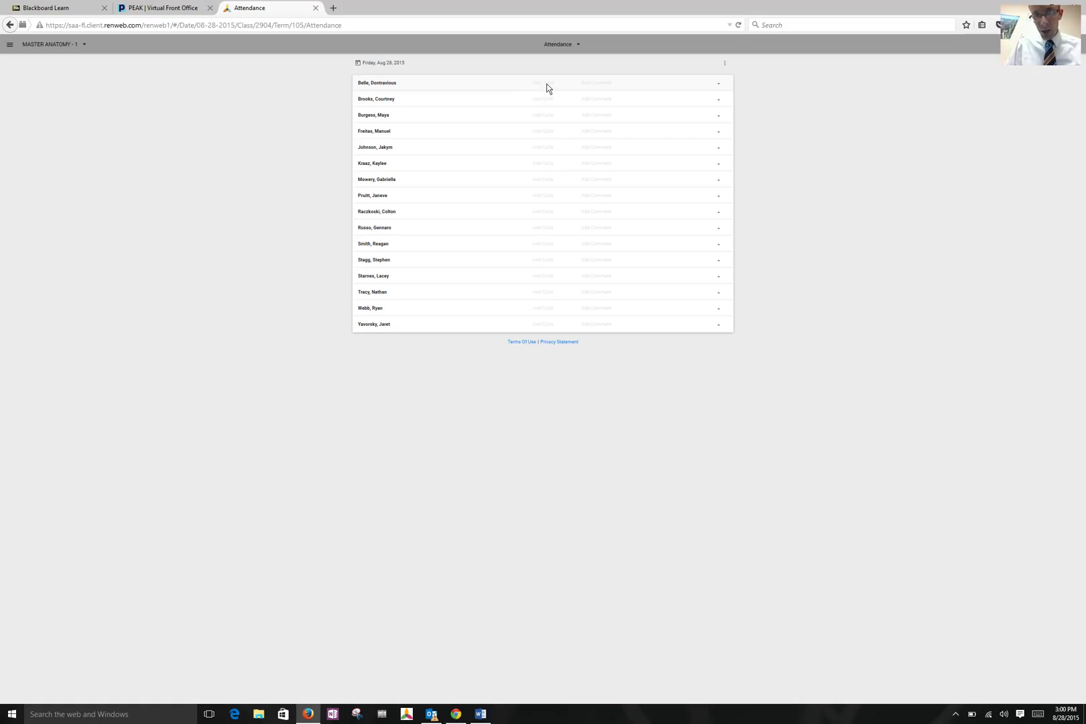
click(547, 85)
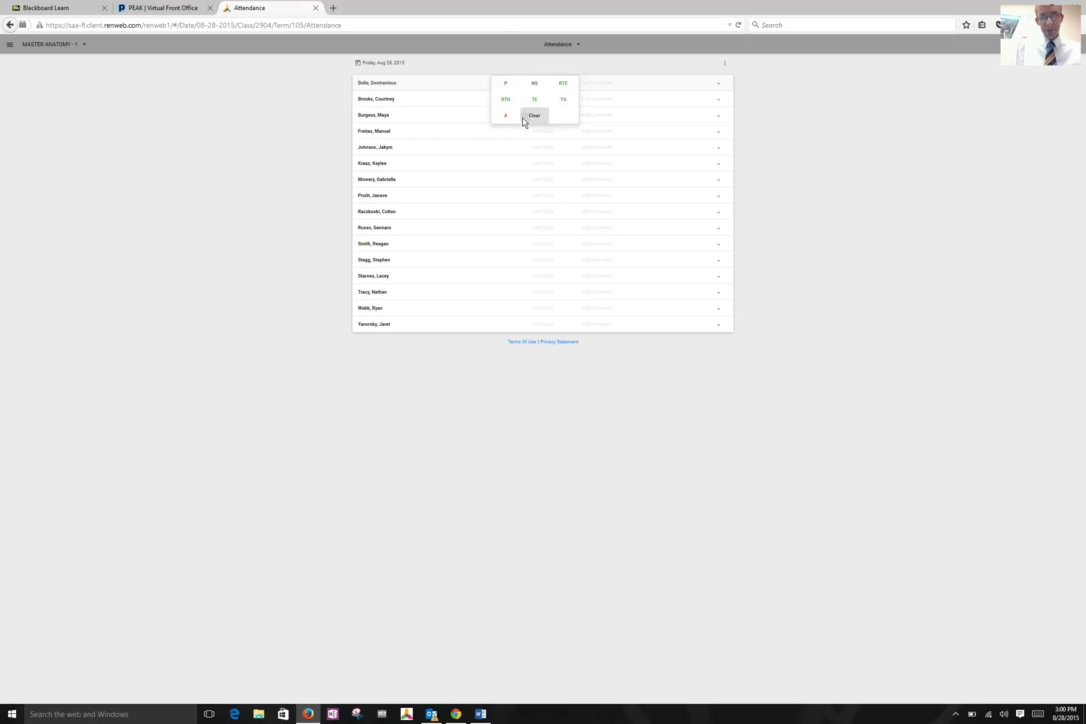
click(316, 132)
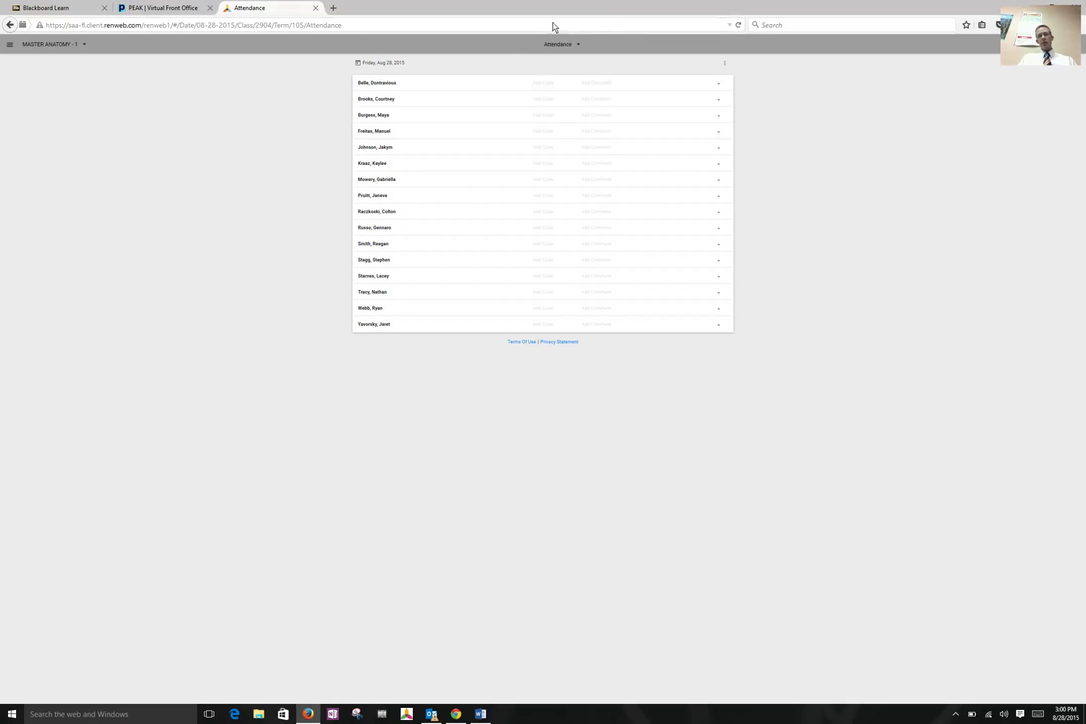
Switch the Master Anatomy class view from Attendance to the Gradebook Summary.
click(580, 45)
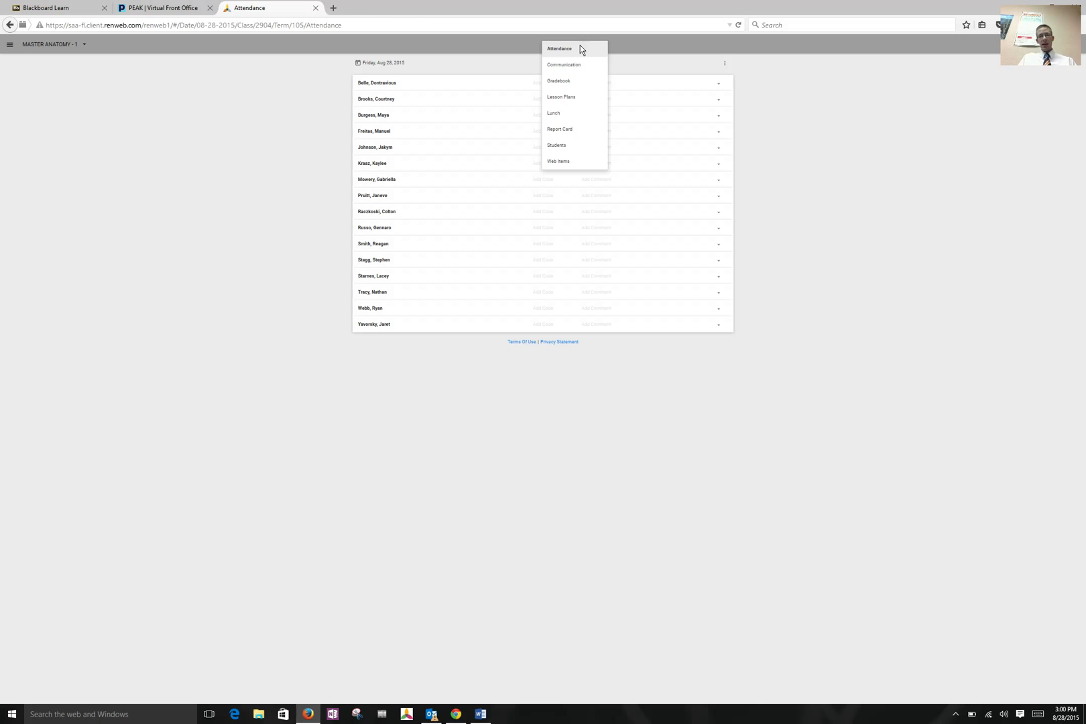
click(566, 81)
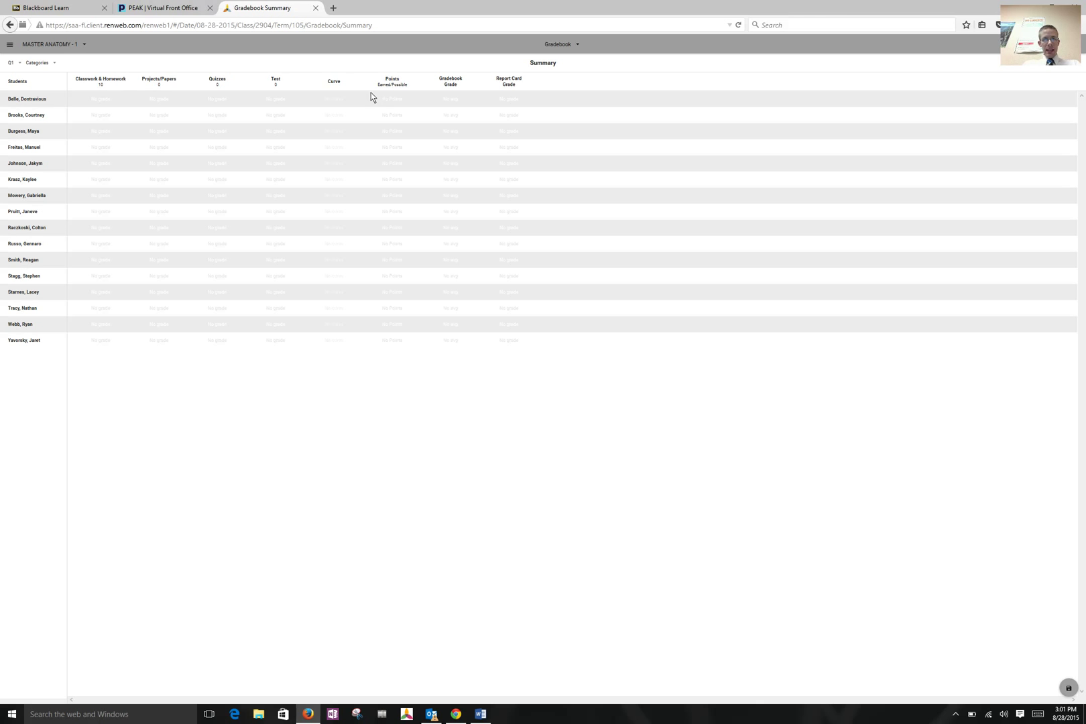
Open the Classwork & Homework category and its extra assignment options menu.
click(112, 83)
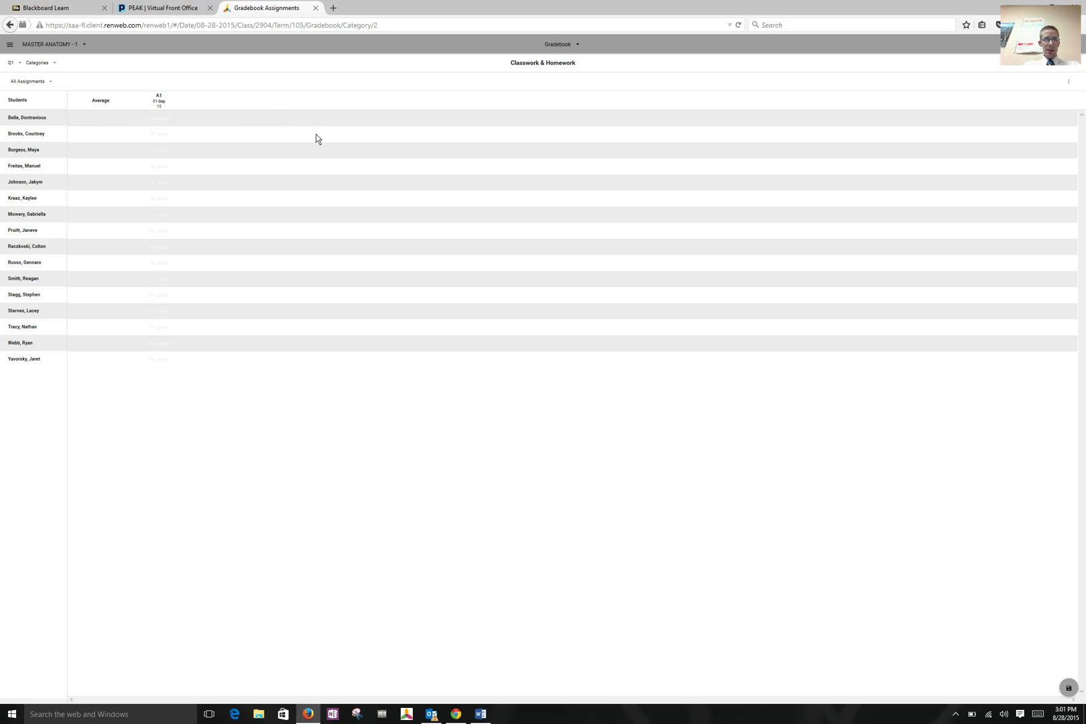
click(1070, 83)
click(997, 93)
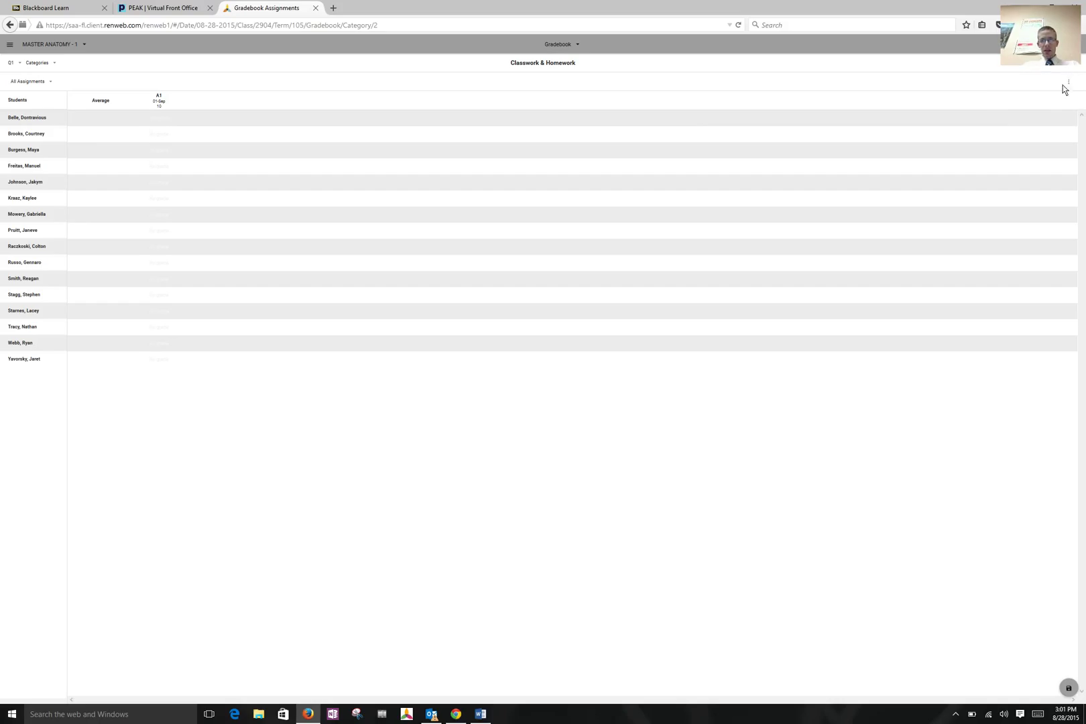
click(1071, 84)
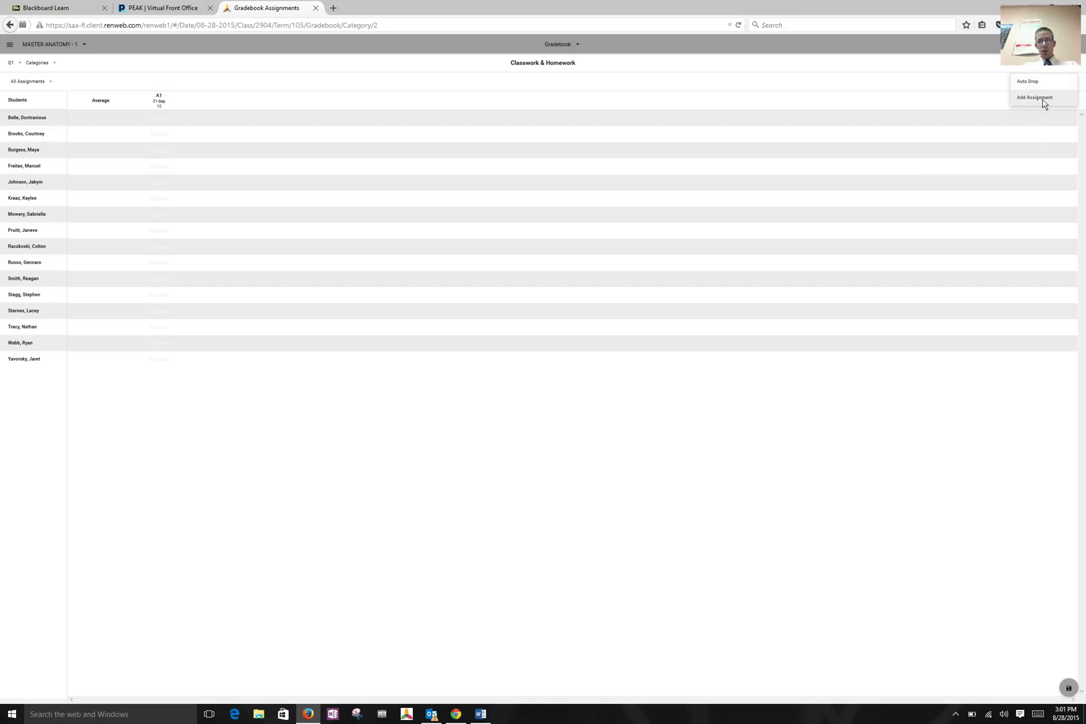
Leave the new-assignment form and return to the Classwork & Homework assignment grid.
click(1035, 98)
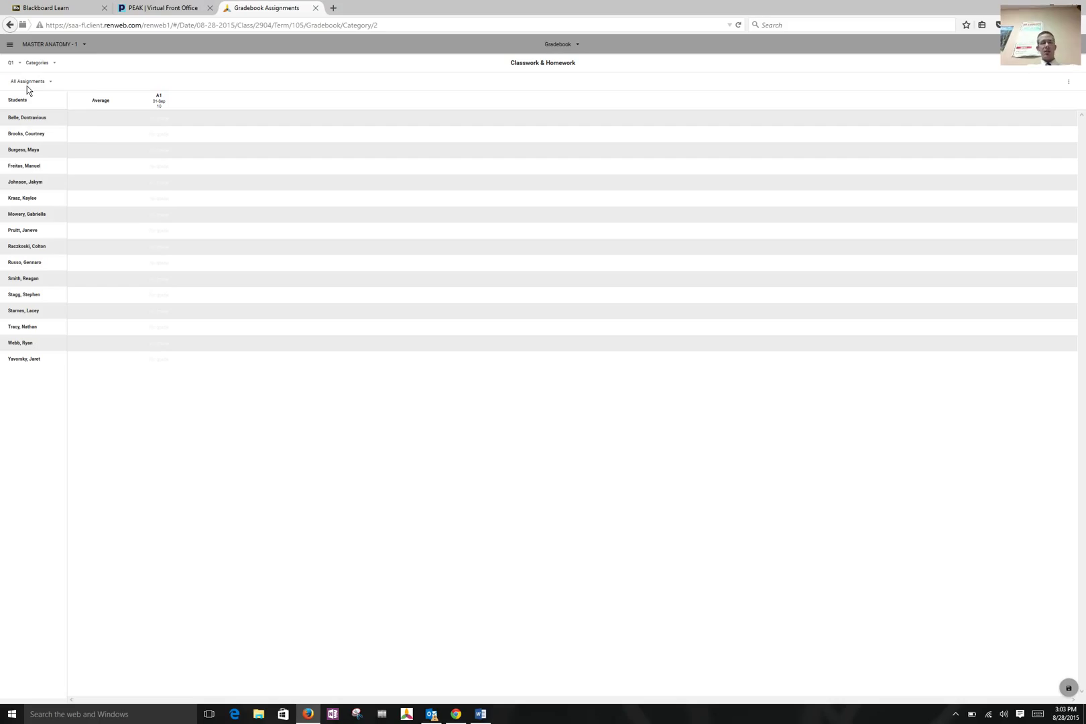
click(40, 63)
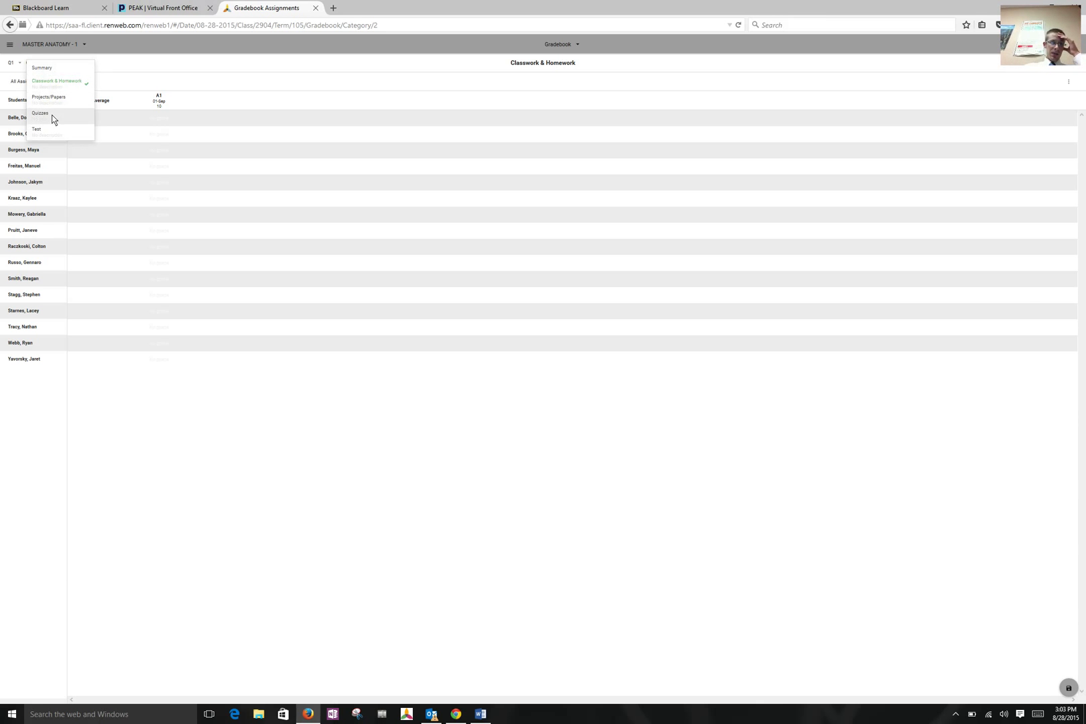
click(108, 72)
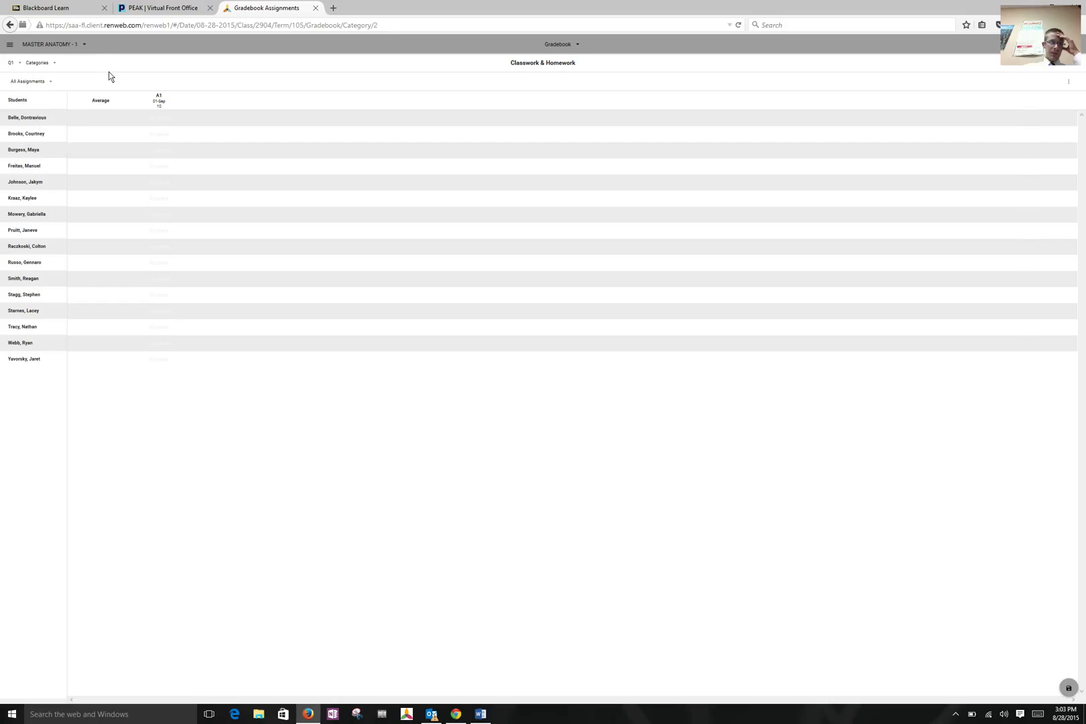
click(12, 64)
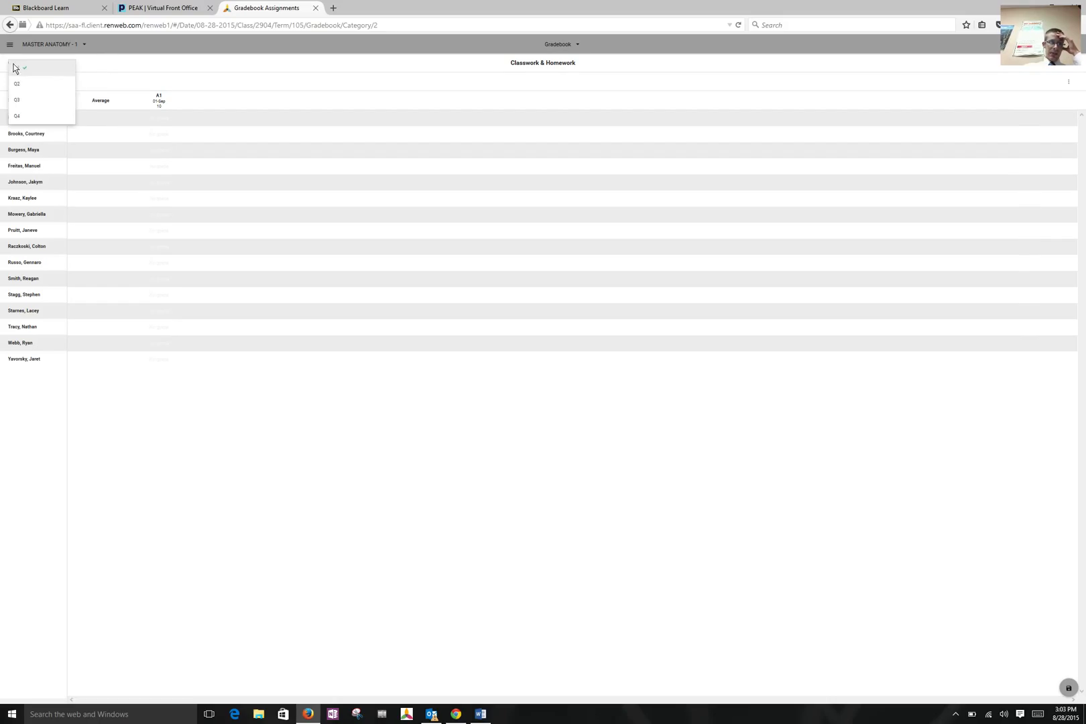
click(101, 85)
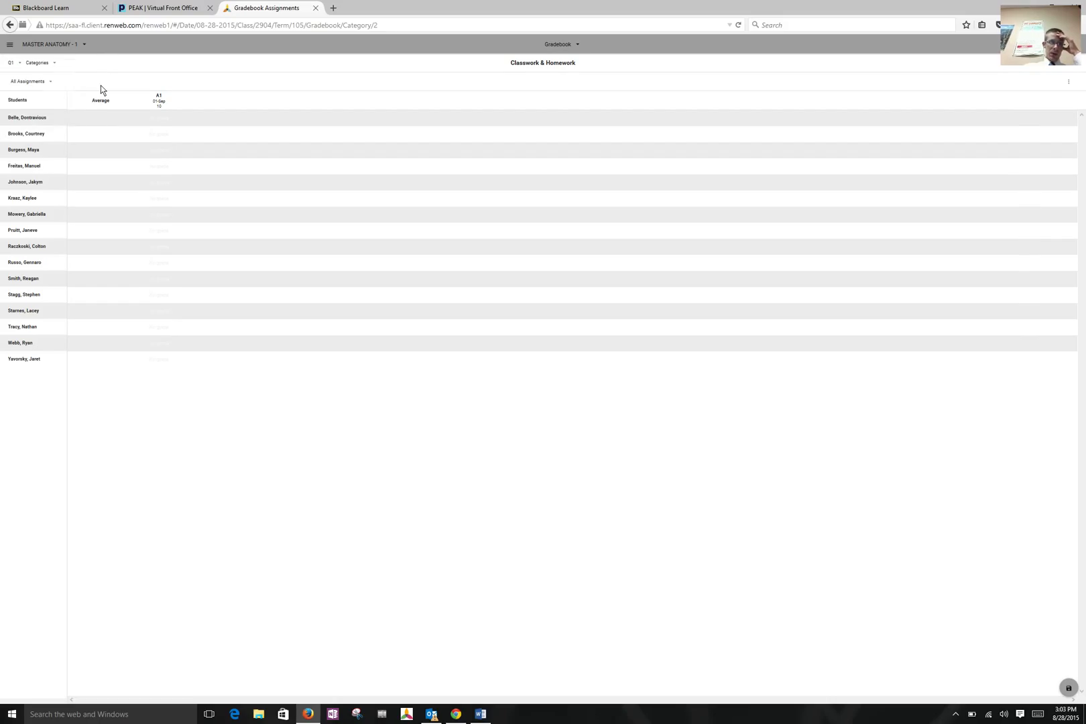
click(36, 83)
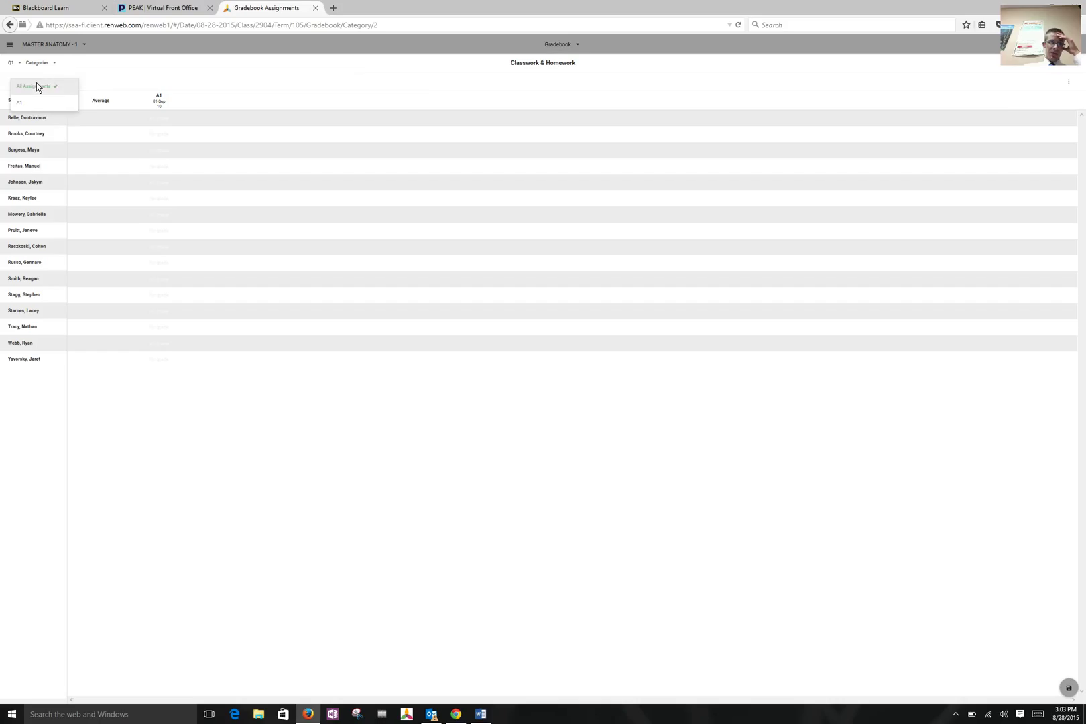
click(122, 76)
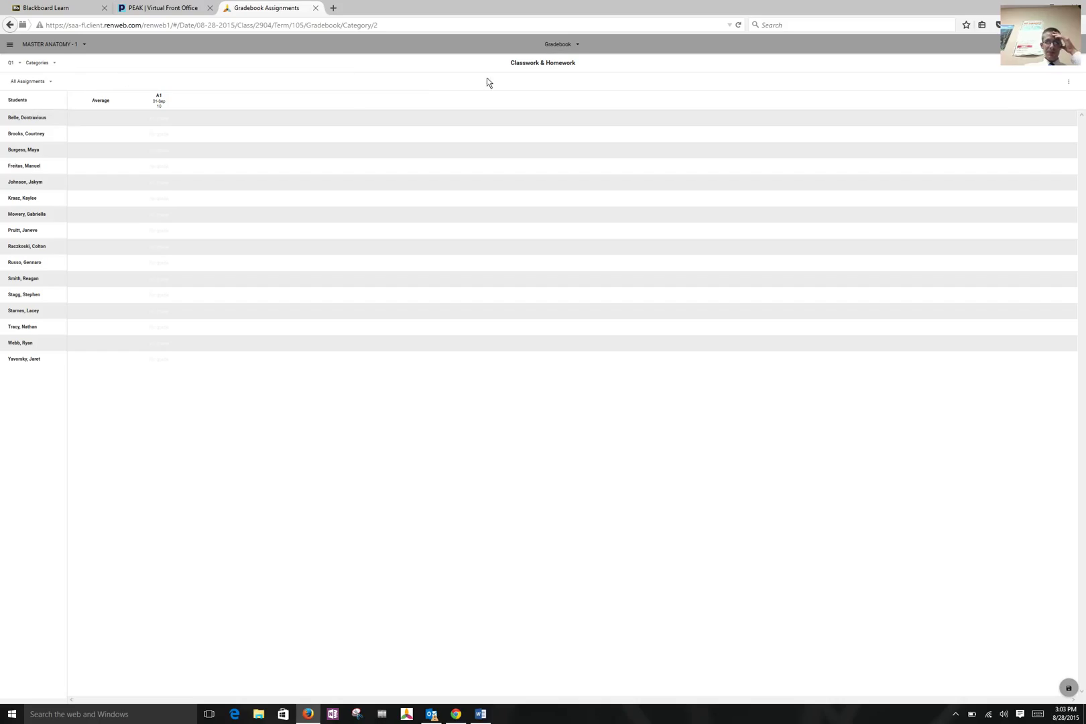
click(1069, 82)
click(783, 80)
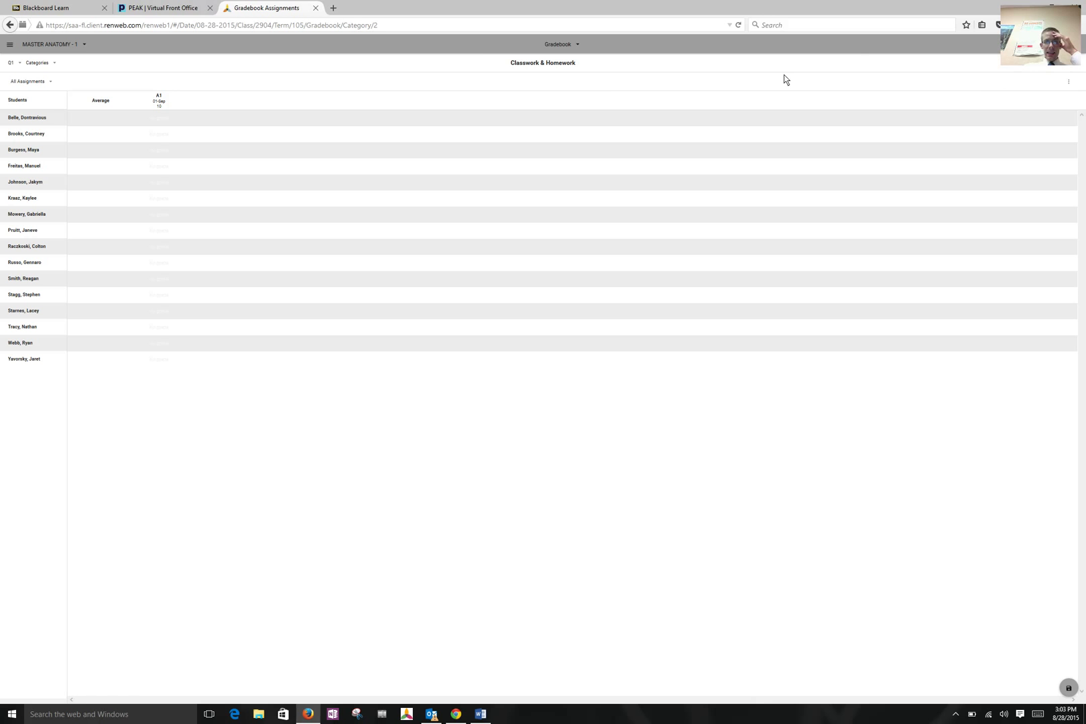
Return to the Master Anatomy Gradebook Summary through the class tools dropdown.
click(562, 45)
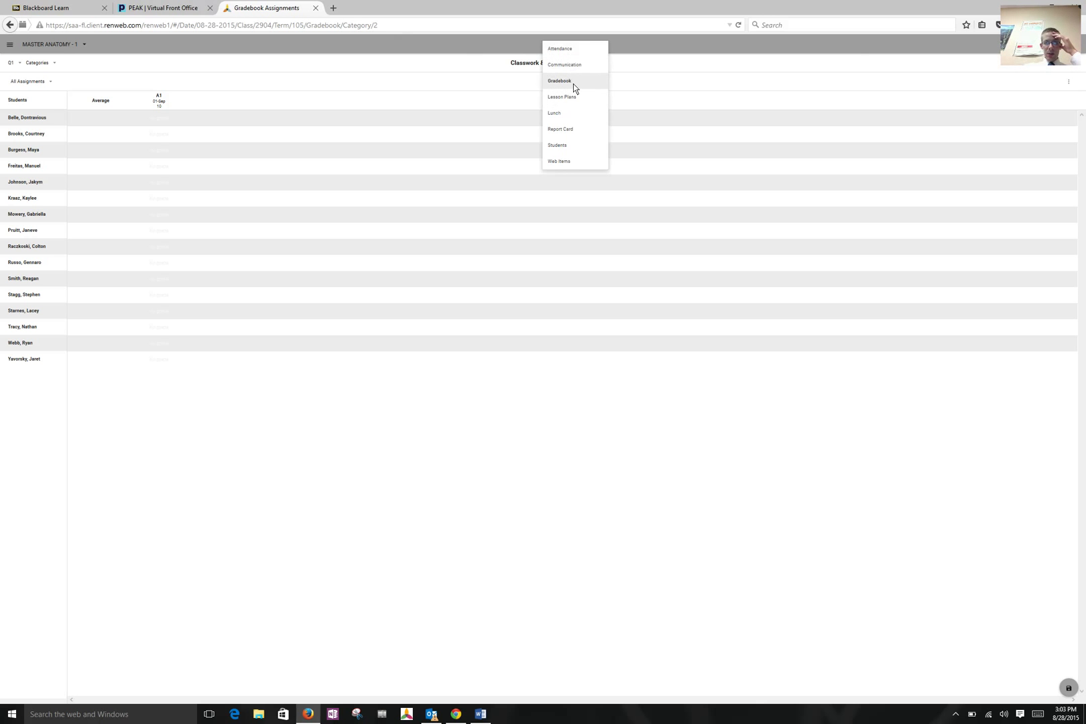
click(574, 83)
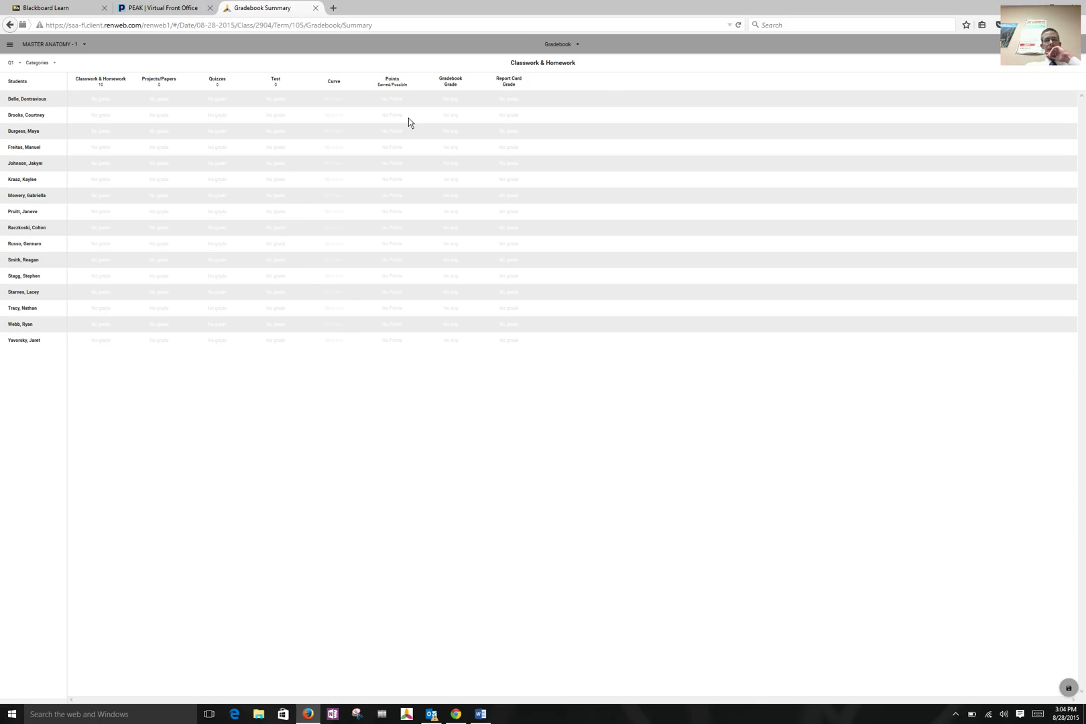
click(559, 47)
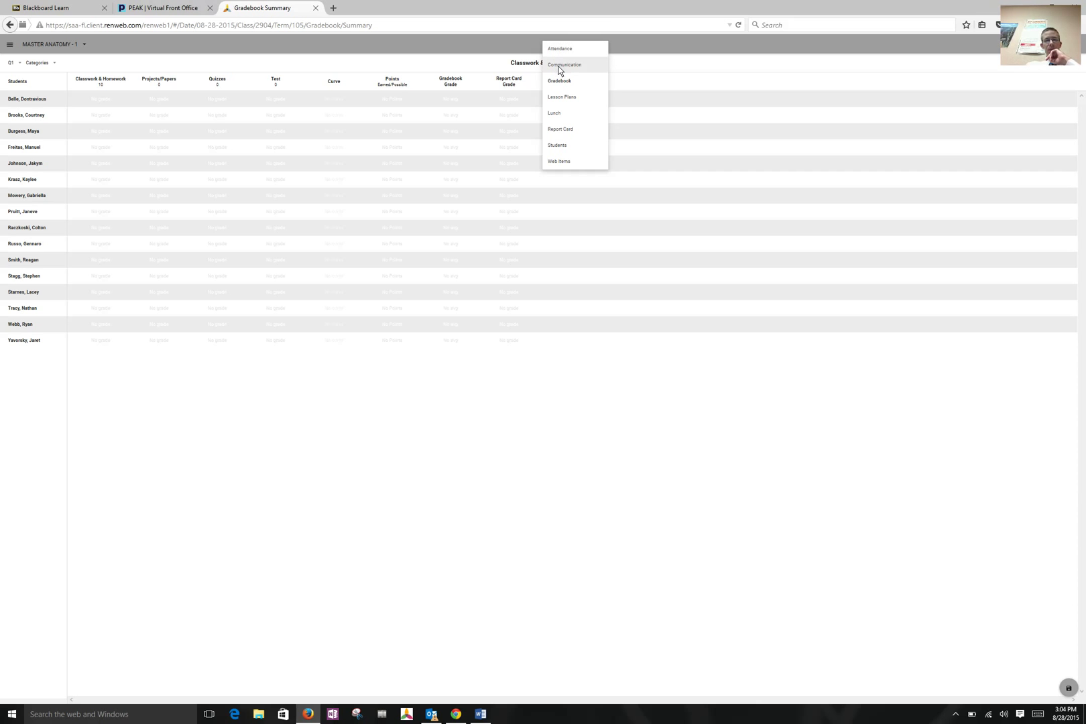
Open the class Communication page and add every student as a recipient.
click(559, 66)
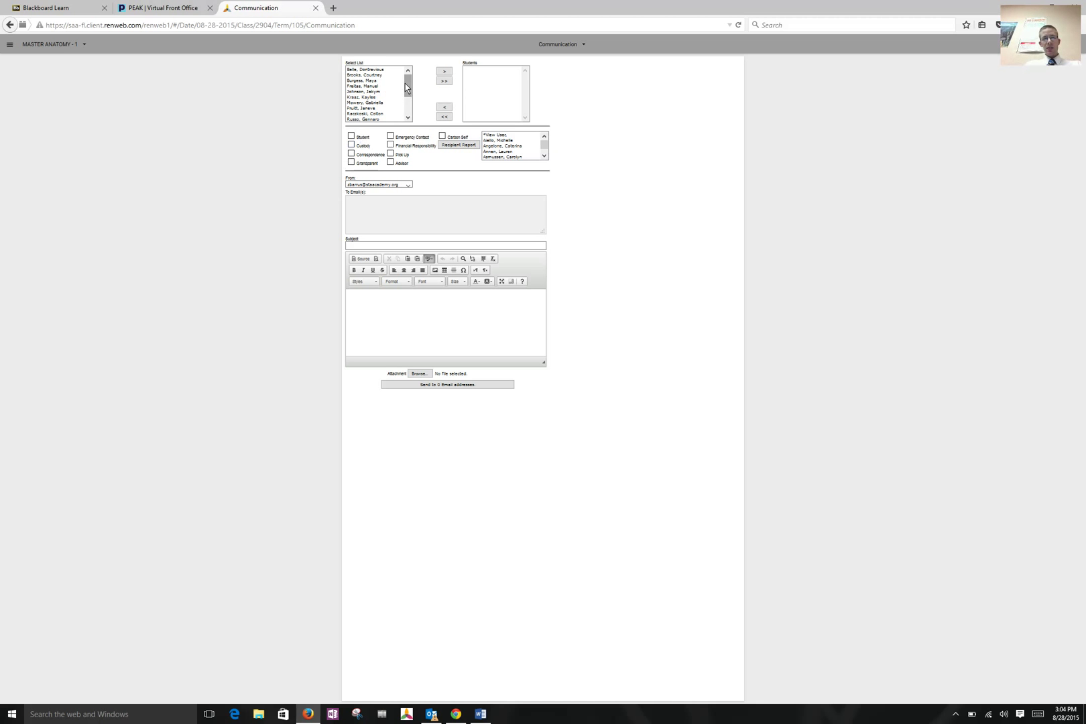
mouse_move(406, 90)
mouse_down()
mouse_move(411, 114)
mouse_move(410, 82)
mouse_move(407, 103)
mouse_up()
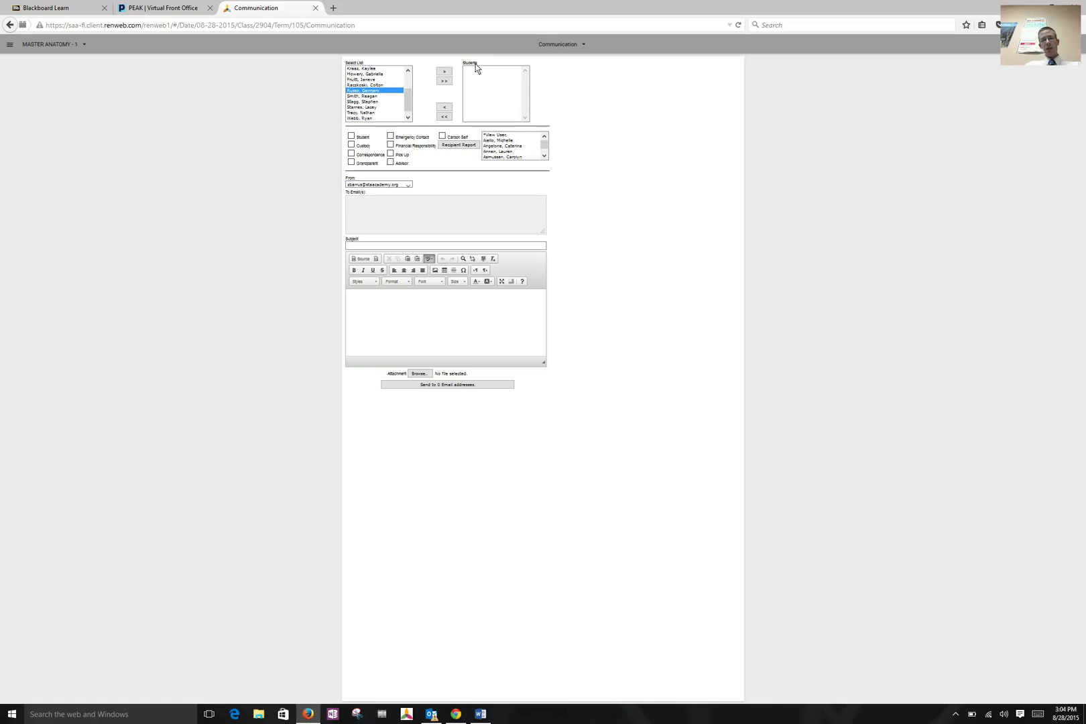
click(445, 72)
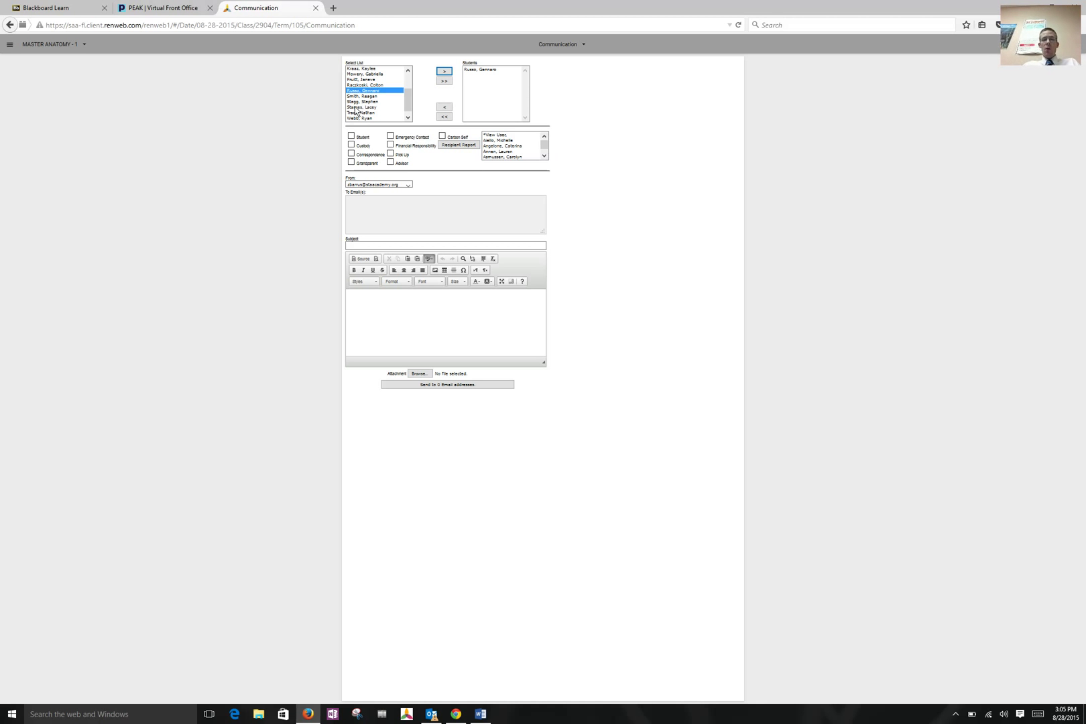
click(443, 81)
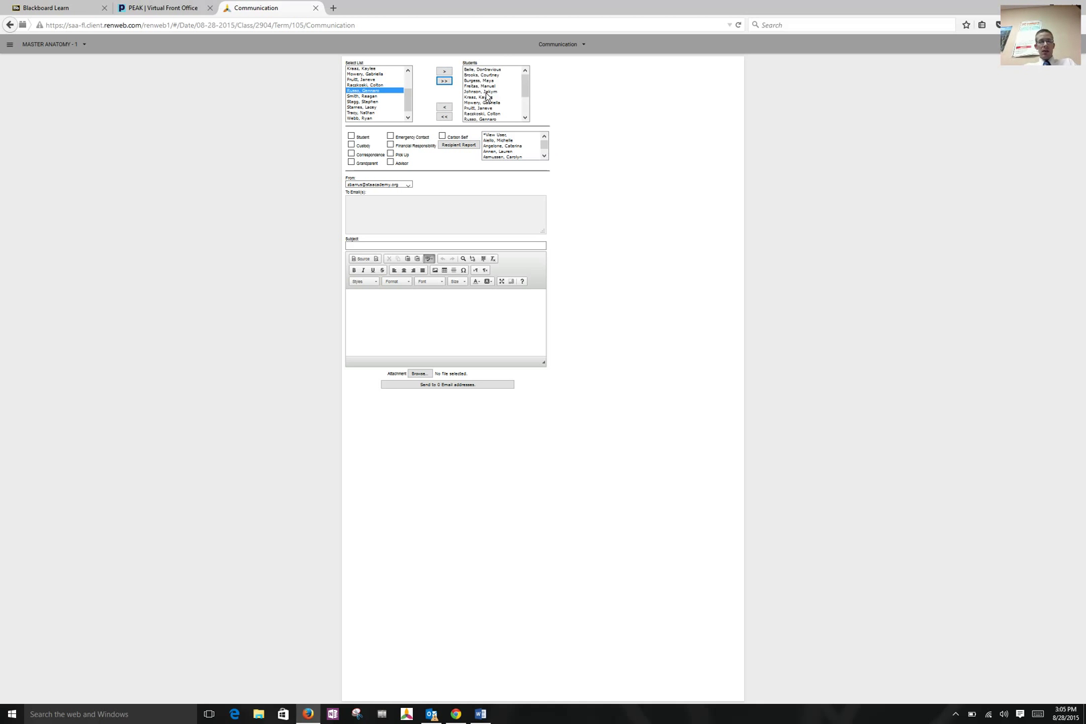
Include student and custody contact emails, making 47 recipient addresses.
scroll(487, 97, down, 2)
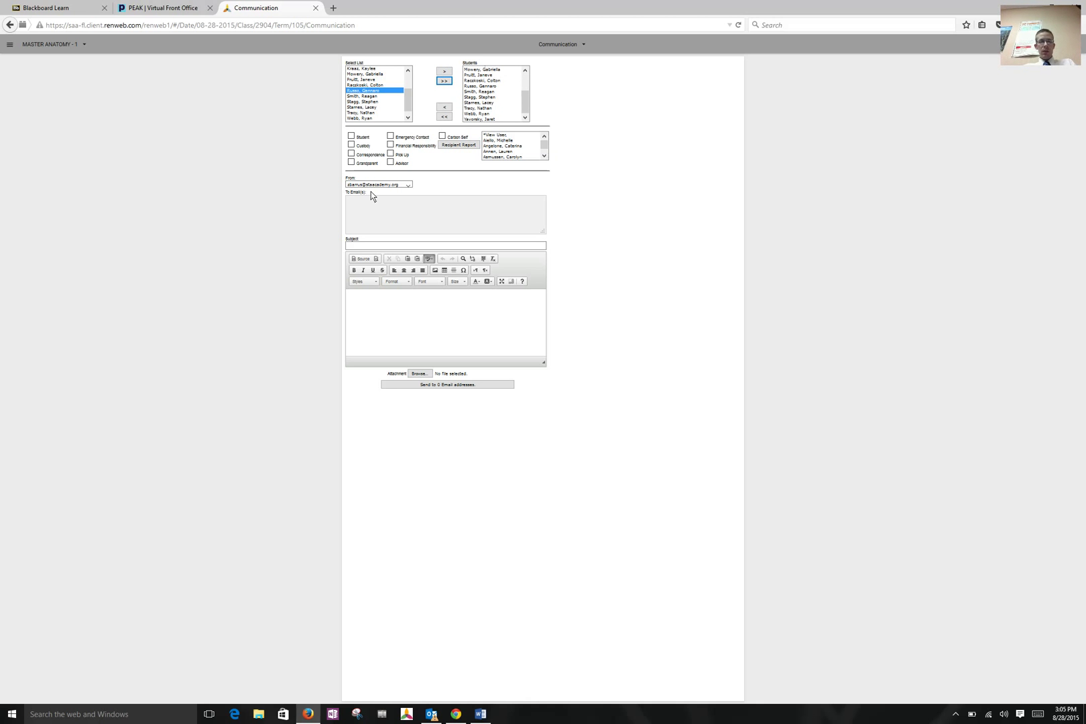
click(351, 136)
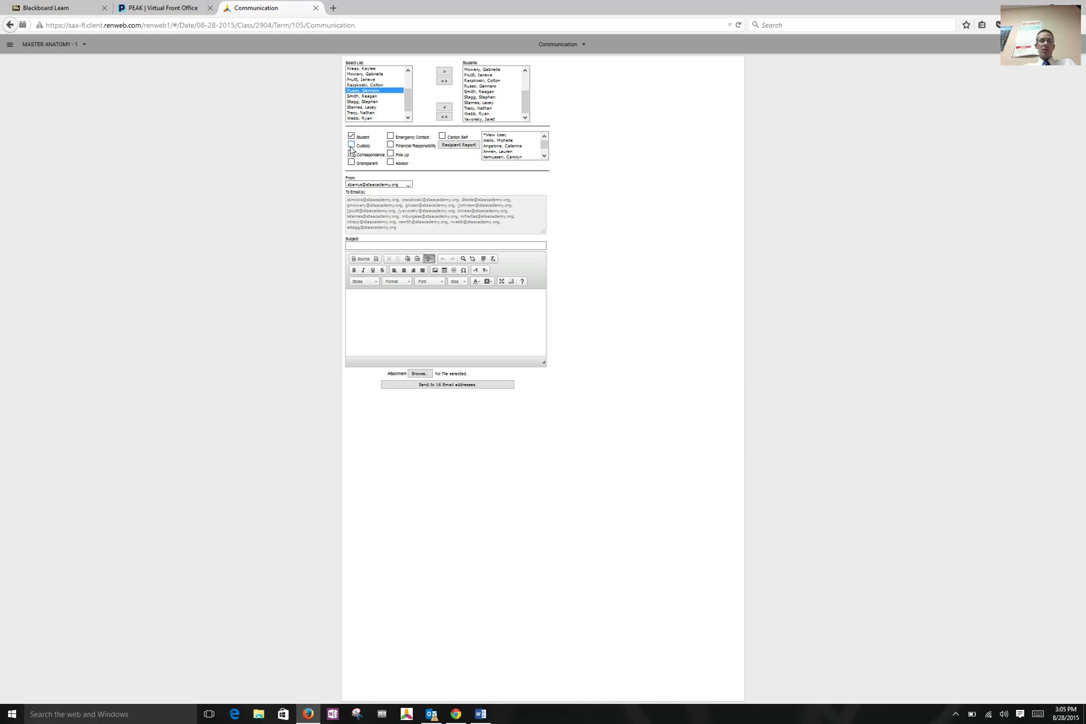
click(352, 146)
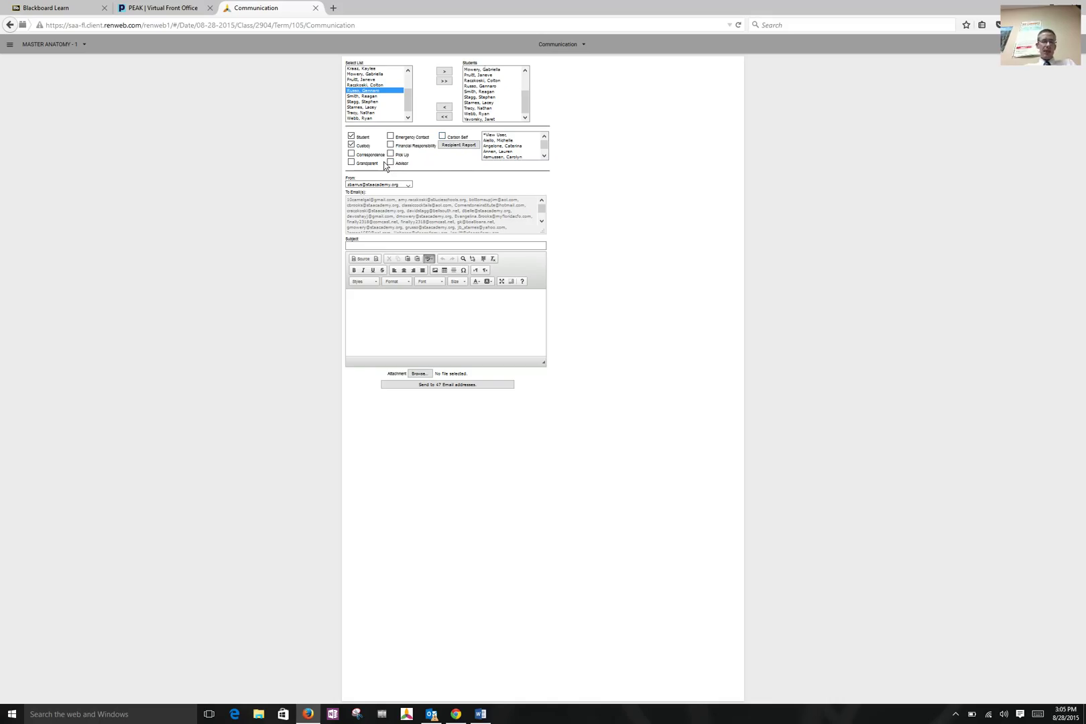
click(386, 306)
click(366, 246)
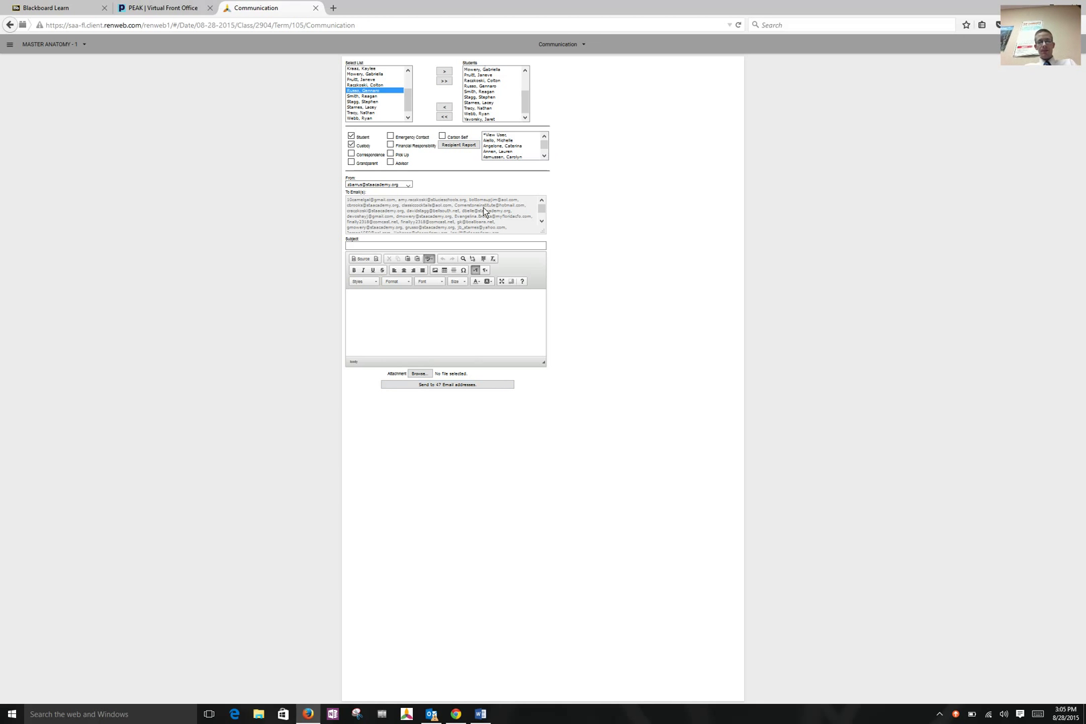
Open Lesson Plans and expand Tuesday, Sep 01 to show the Maintaining Homeostasis lab worksheet.
click(568, 42)
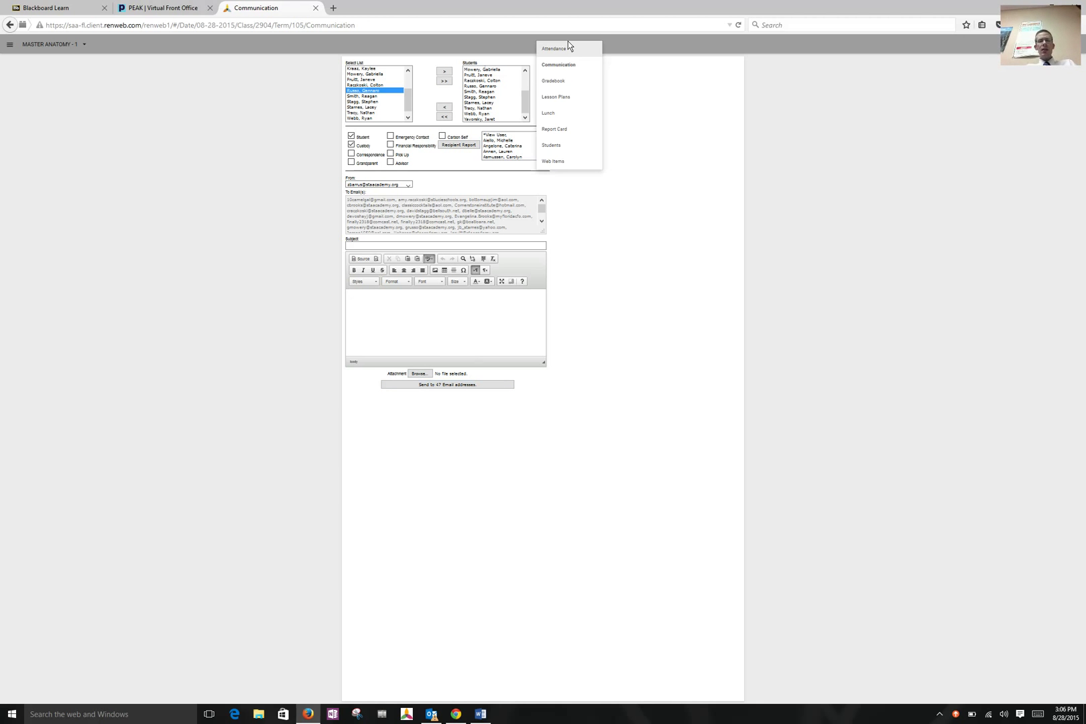
click(559, 100)
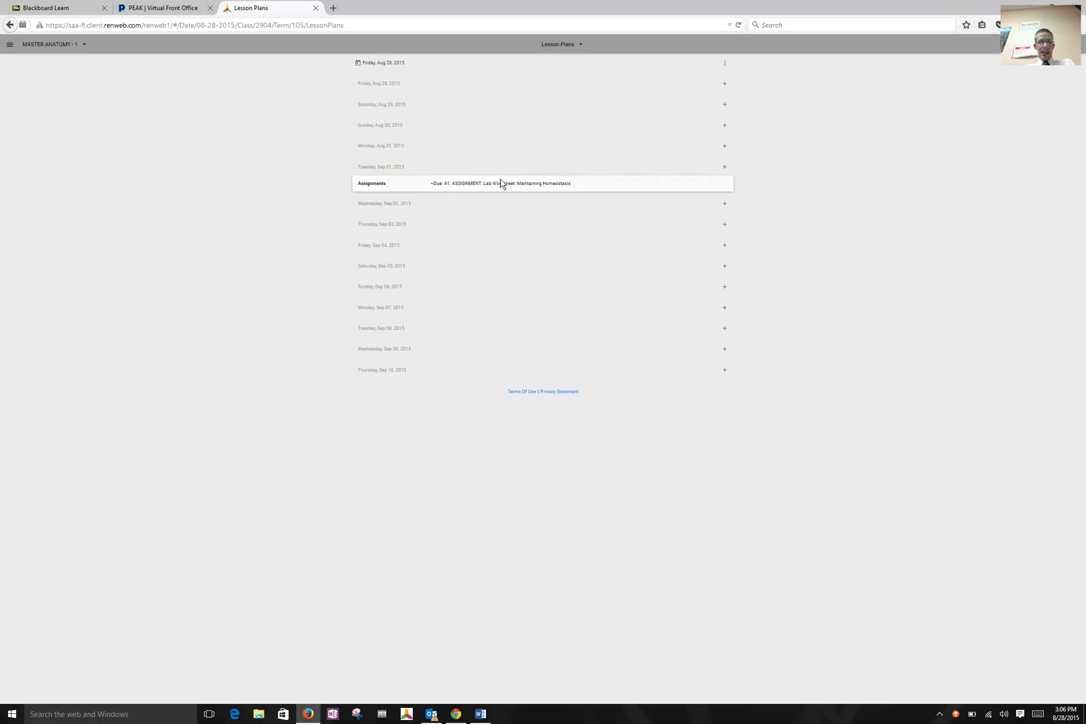
click(724, 168)
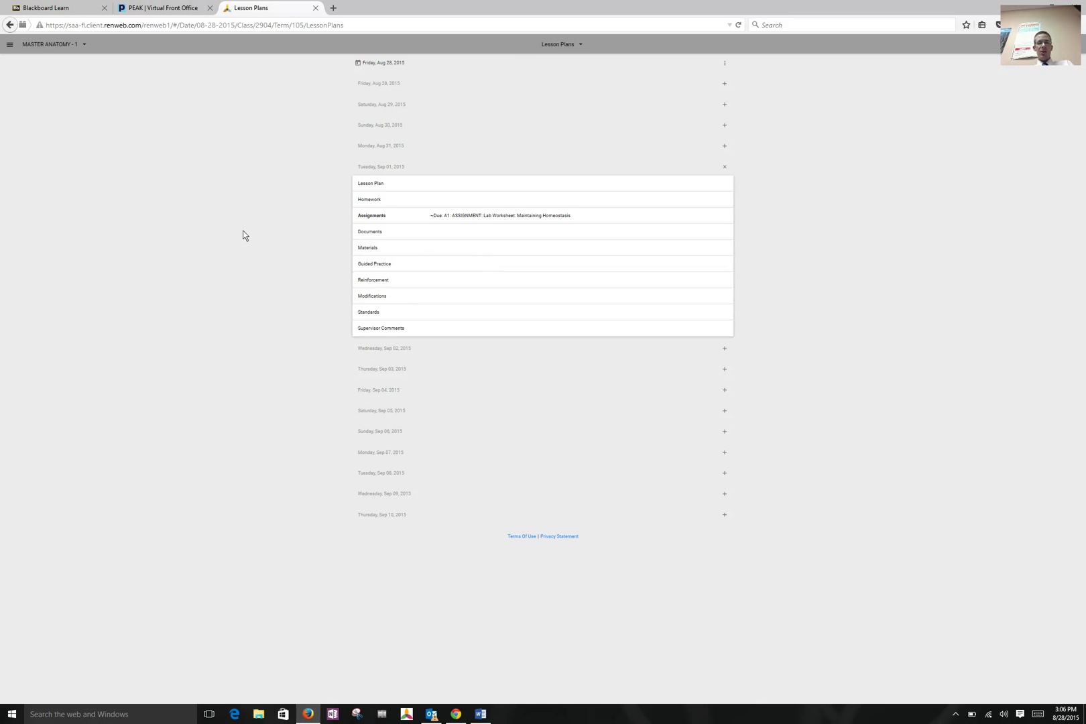
Visit the Lunch page, then open the Master Anatomy Q1 Report Card.
click(547, 48)
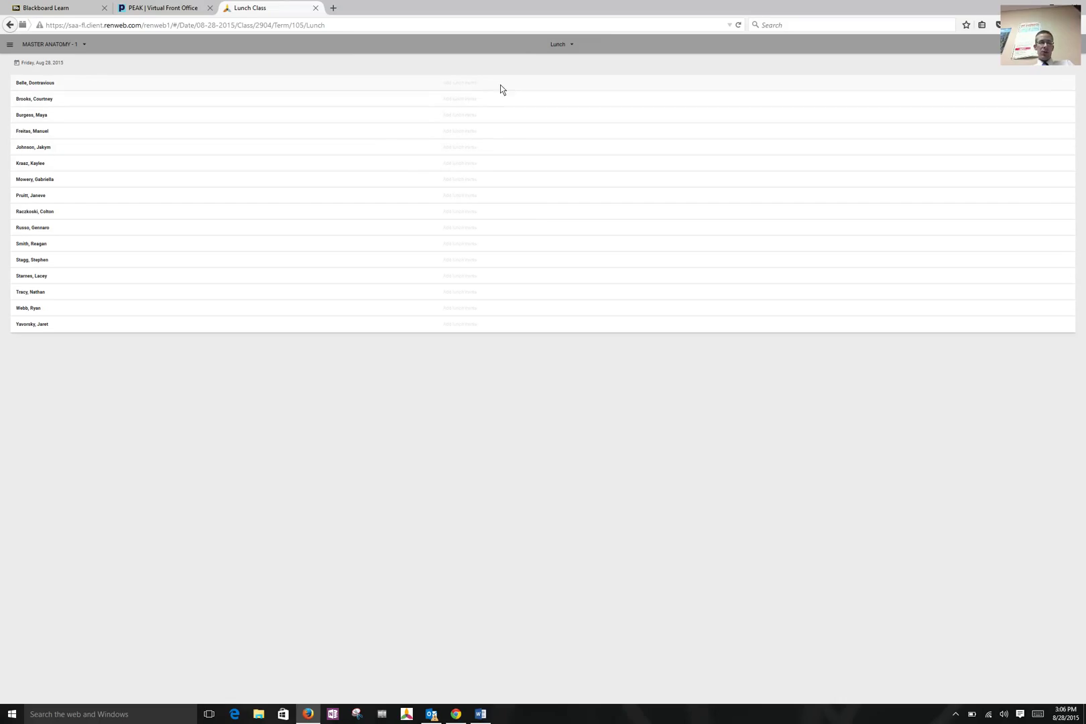
click(561, 45)
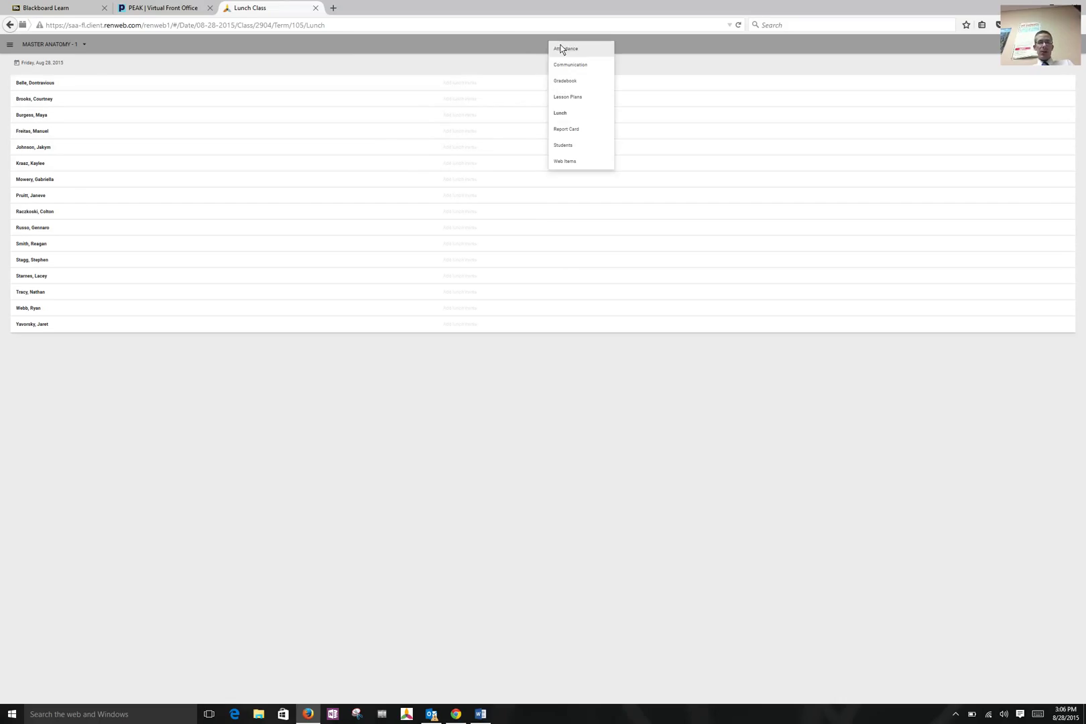
click(564, 128)
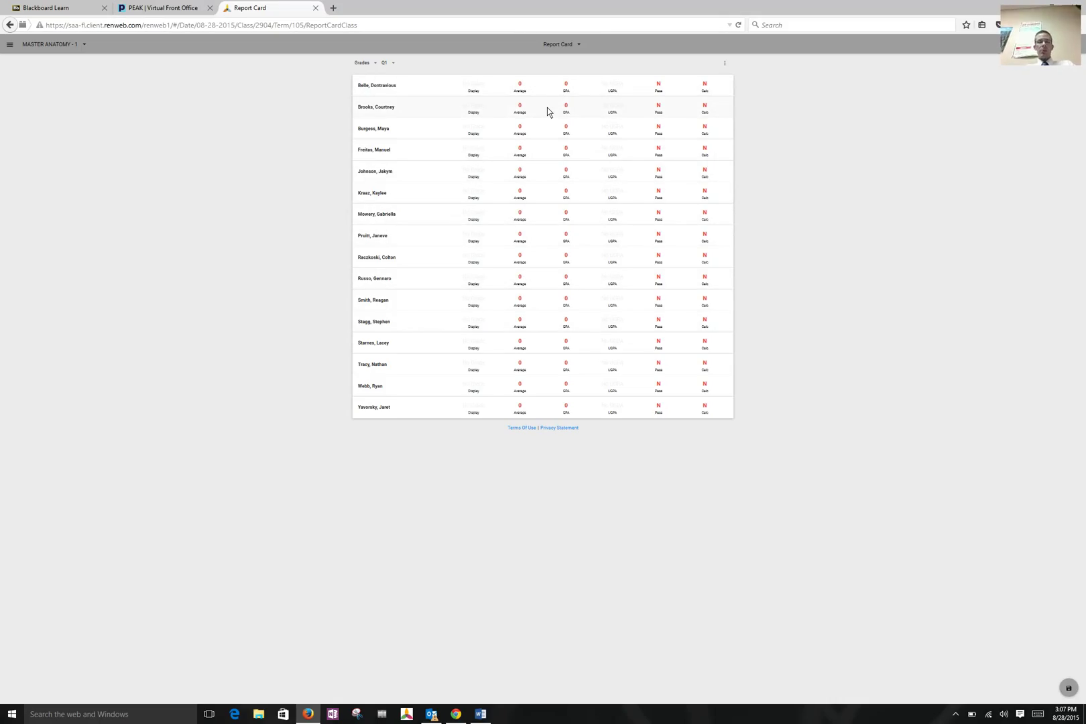
click(563, 45)
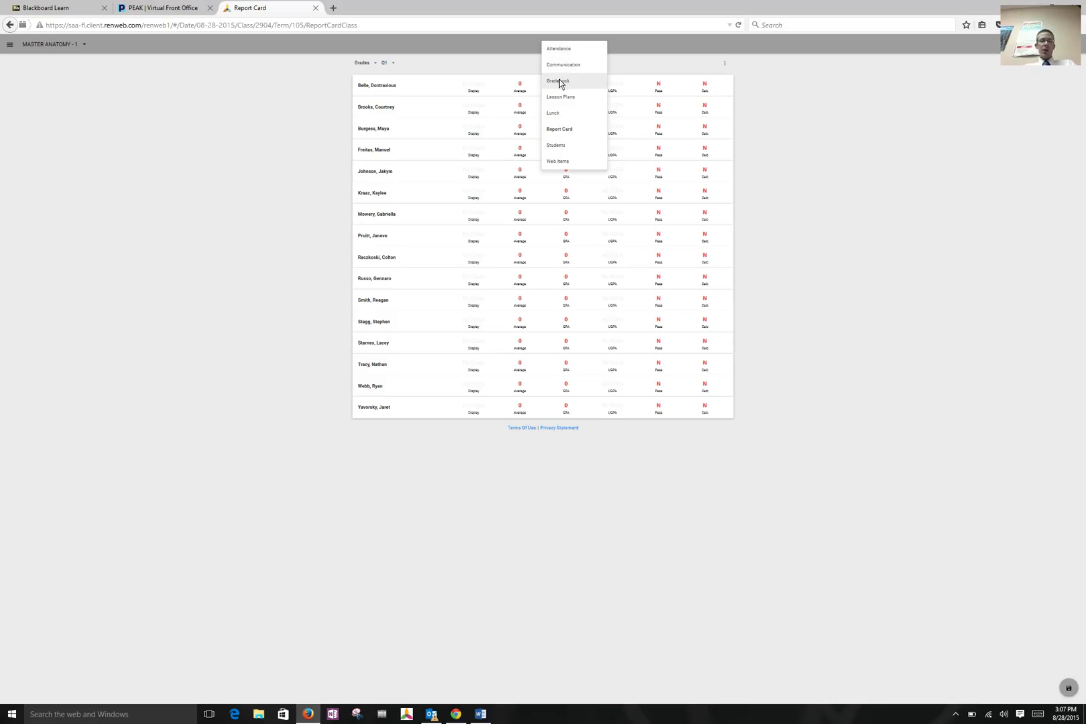
Open the third student's record on the Students page and view their Behavior record.
click(558, 149)
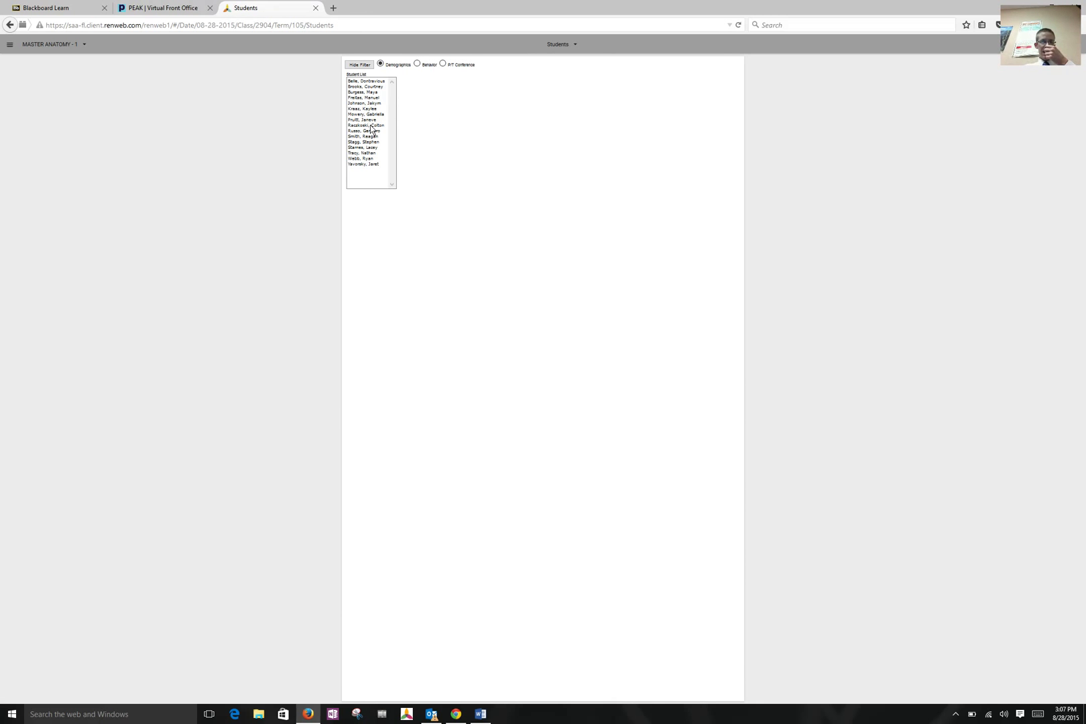
click(371, 92)
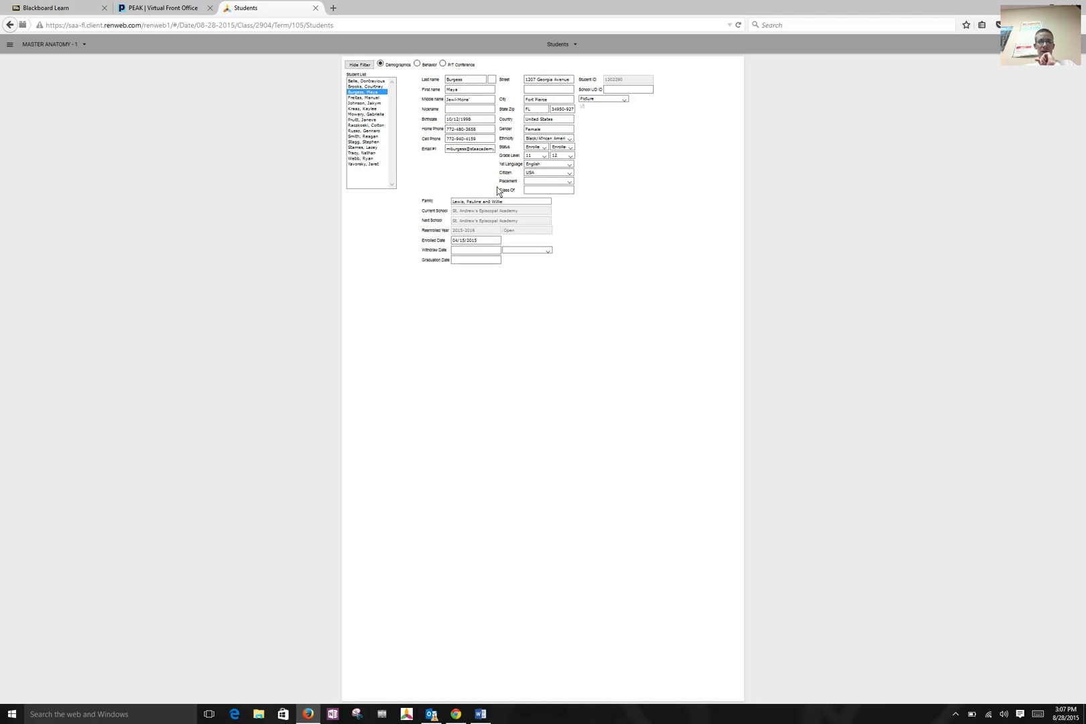
click(416, 64)
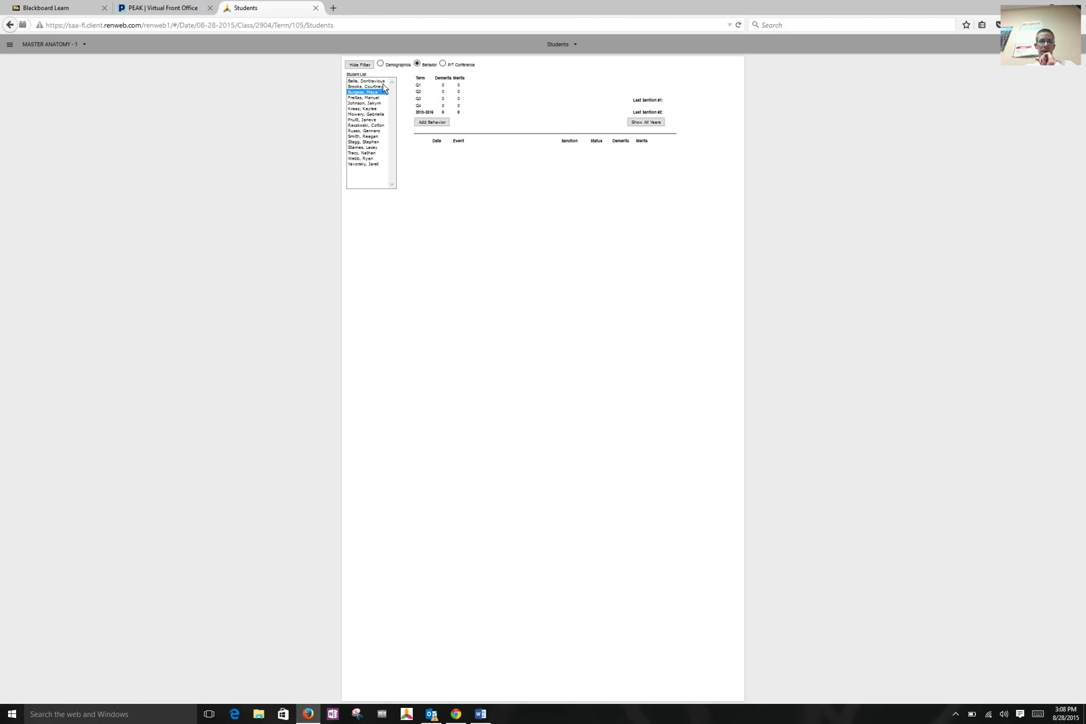
Start a behavior entry, visit its Event, Description and Notes fields, then switch to P/T Conference without saving.
click(424, 125)
click(434, 116)
click(438, 147)
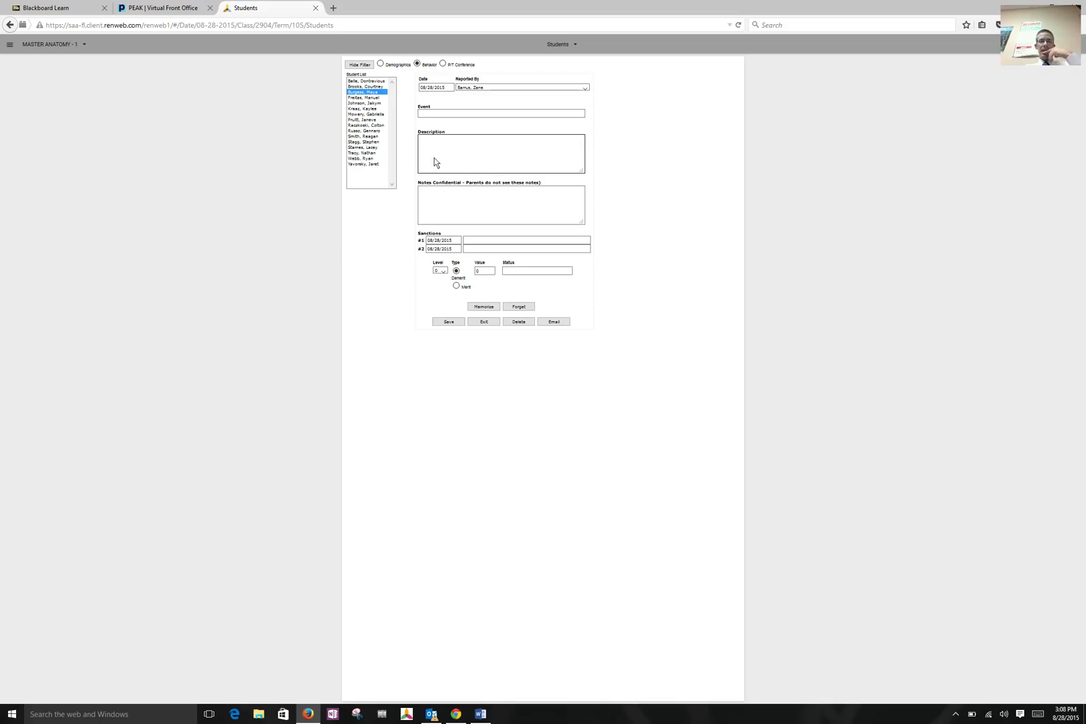
click(462, 196)
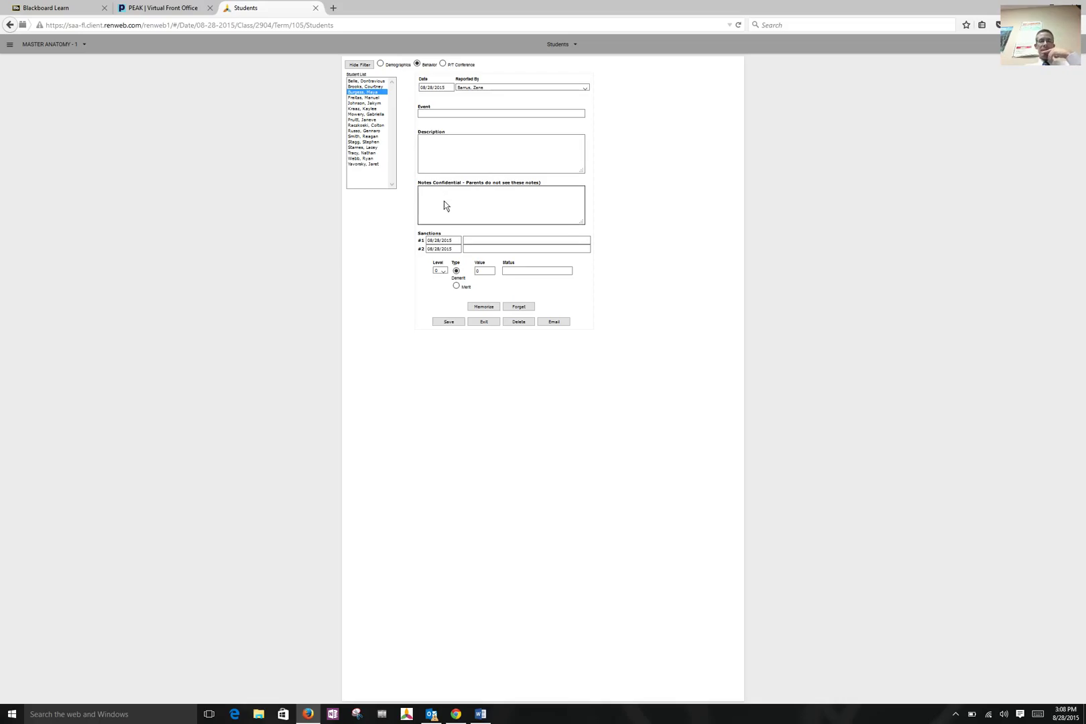
click(443, 64)
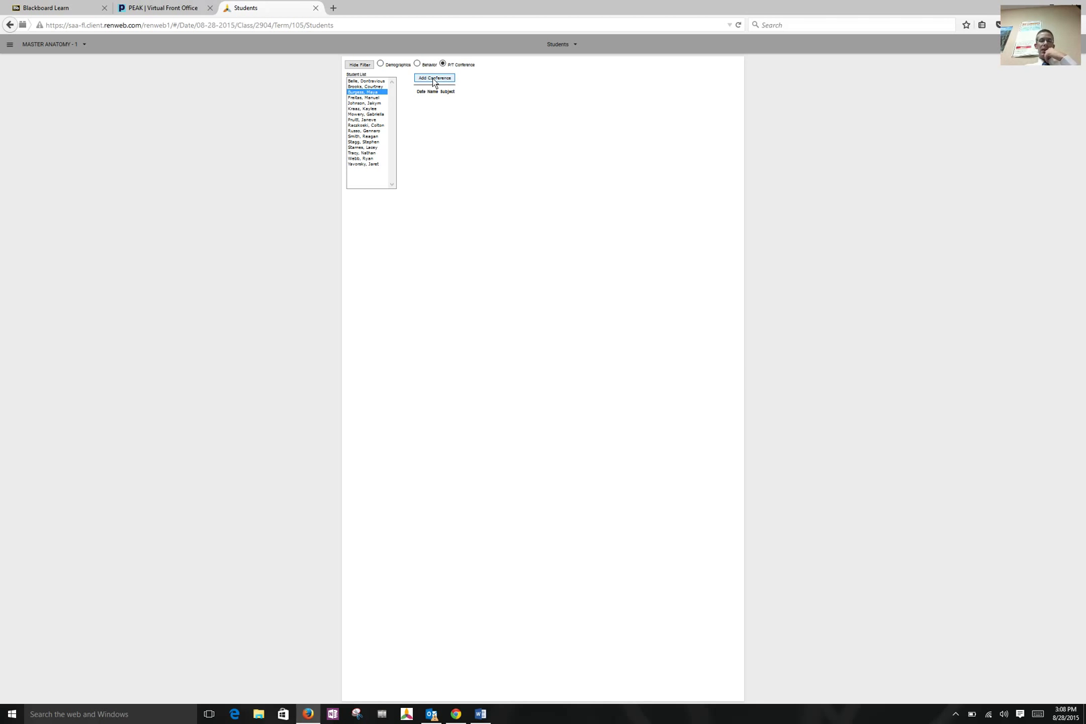
Add a conference dated 08/28/2015 and visit its Recommendation and Parent's reaction boxes, leaving them blank.
click(433, 79)
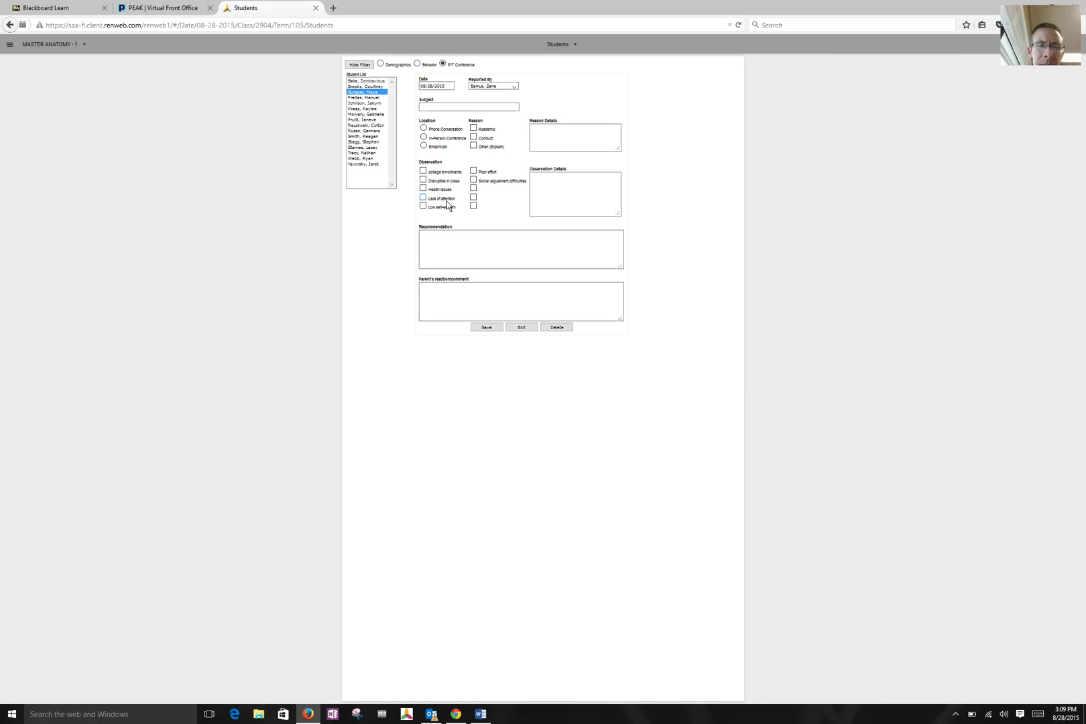
click(438, 256)
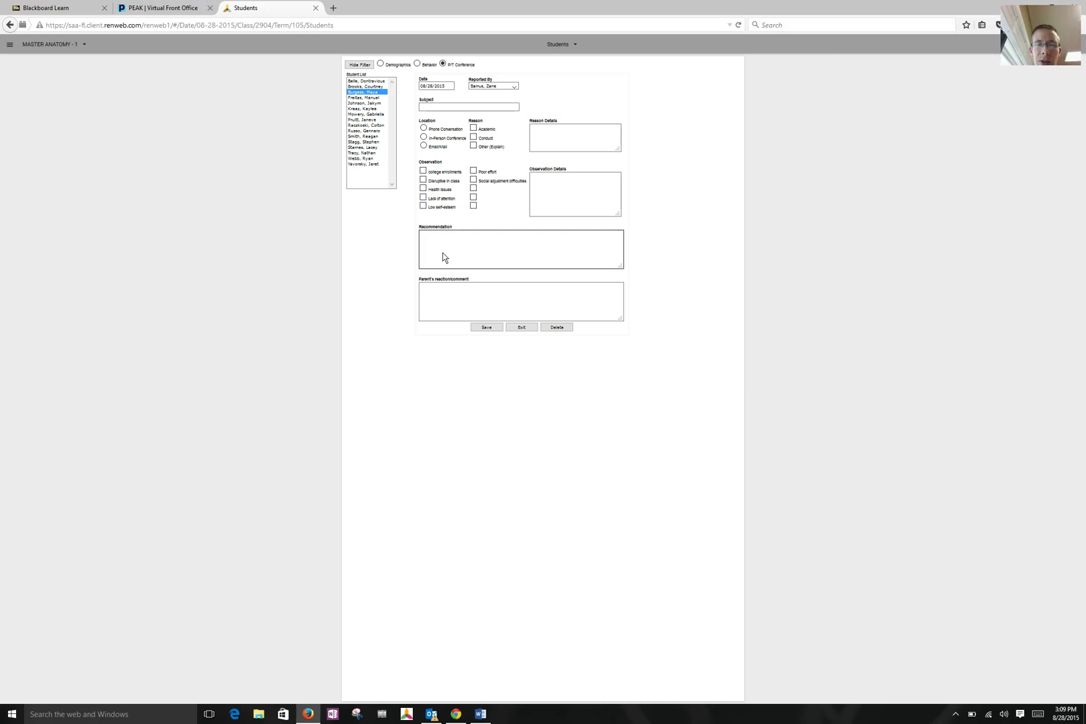
click(457, 297)
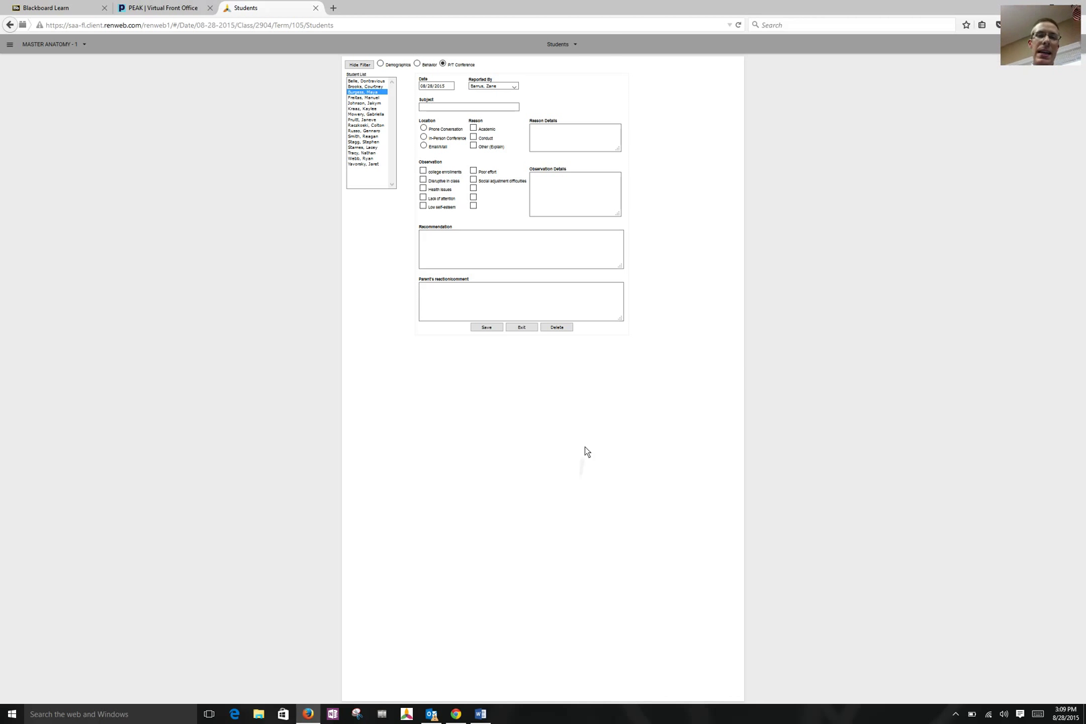
Go to Master Anatomy's Web Items page from the class dropdown and open the sidebar menu.
click(573, 44)
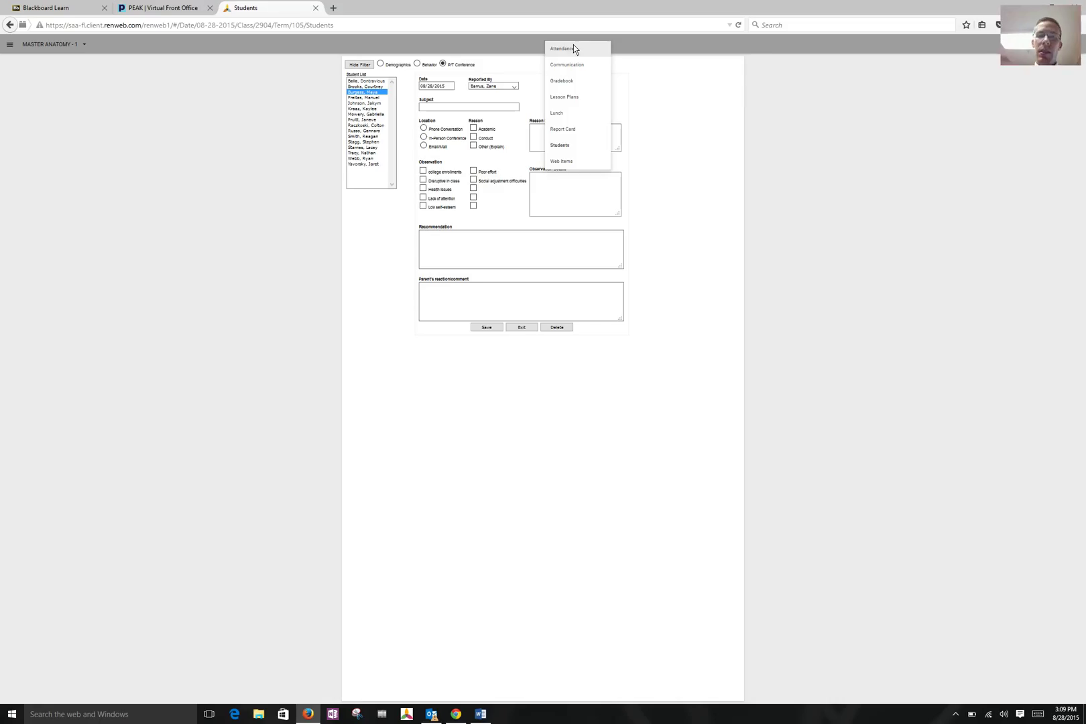
click(568, 164)
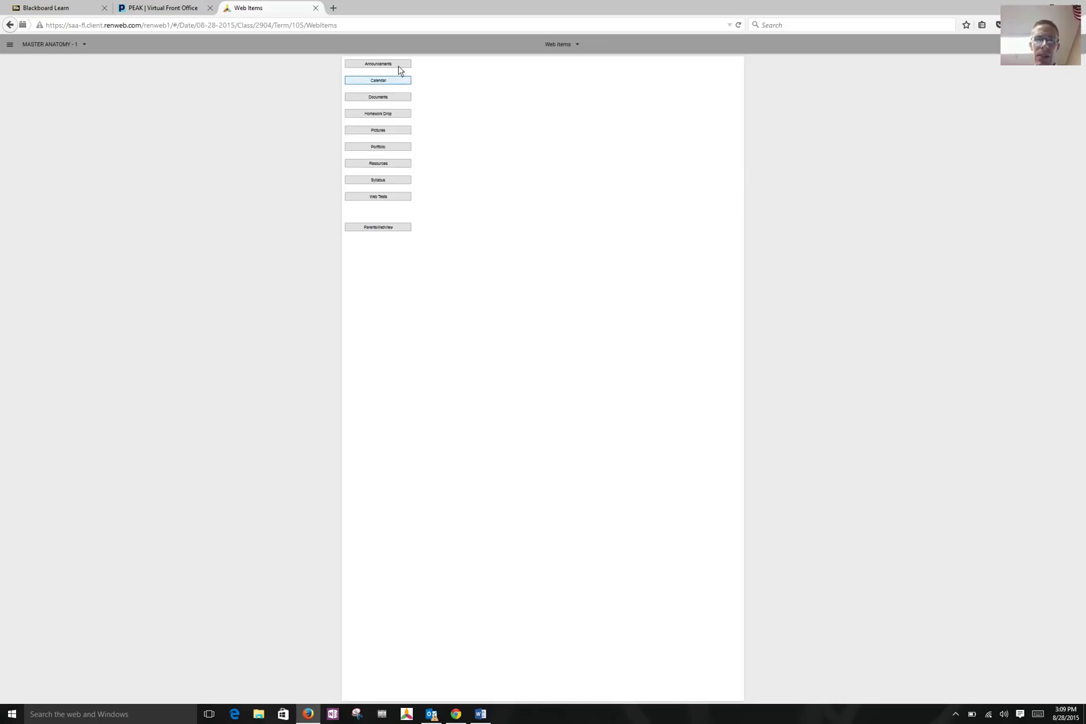
click(549, 44)
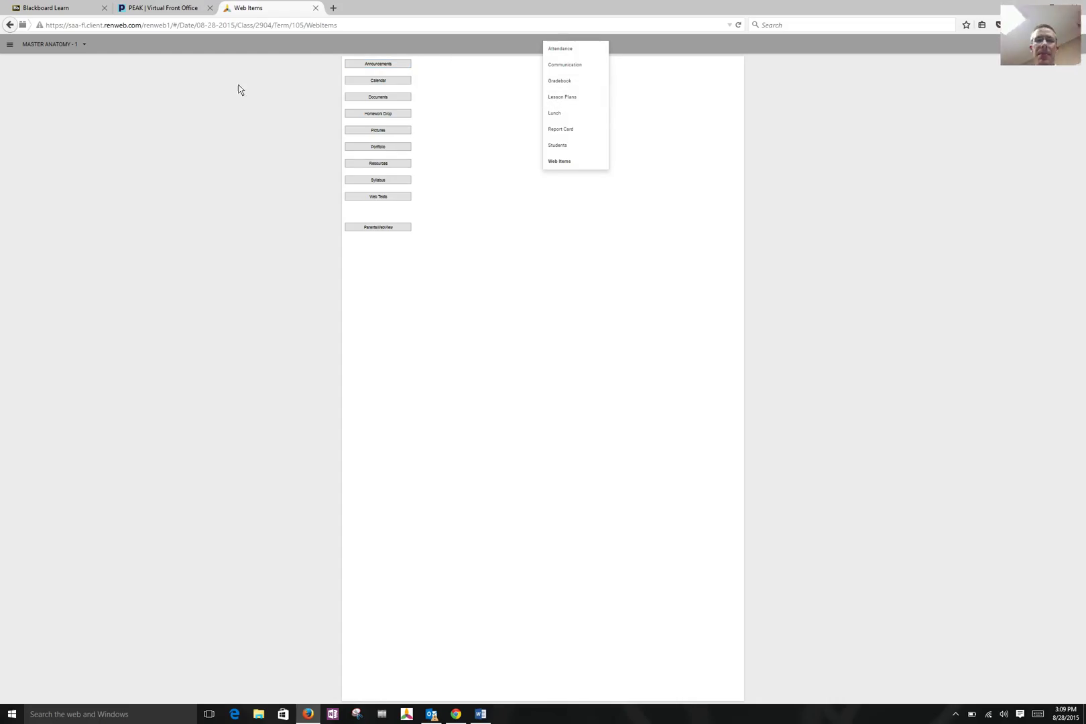
click(14, 48)
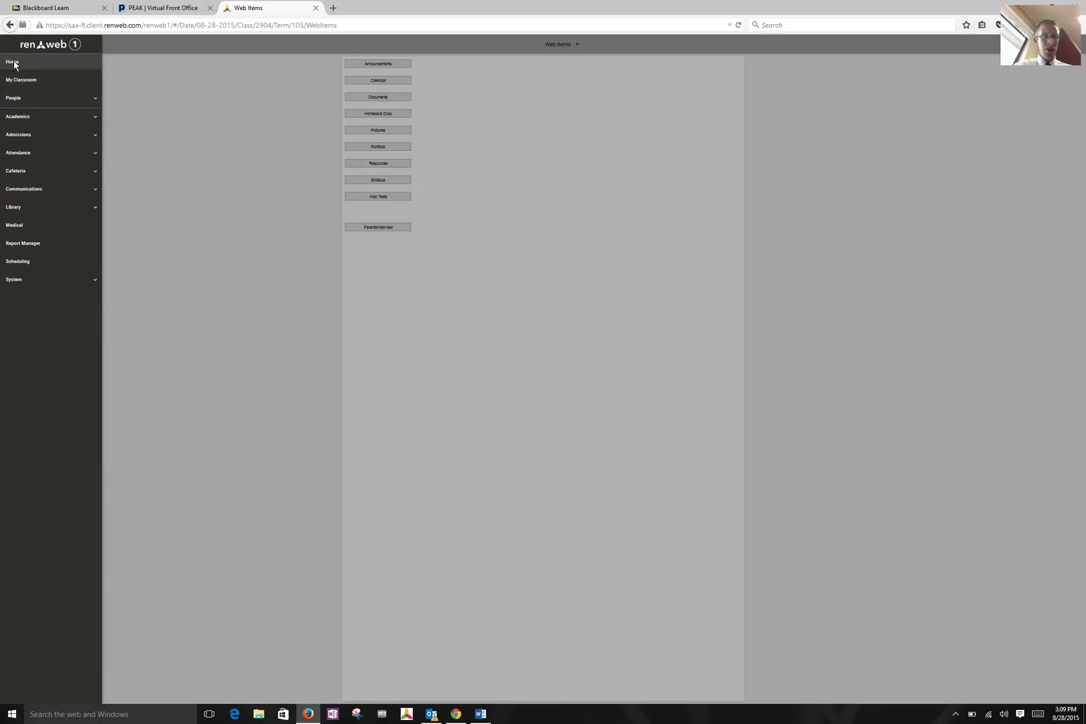
Go to Students under People and open a student's overview with Academics, Behavior and Contacts tiles.
click(15, 99)
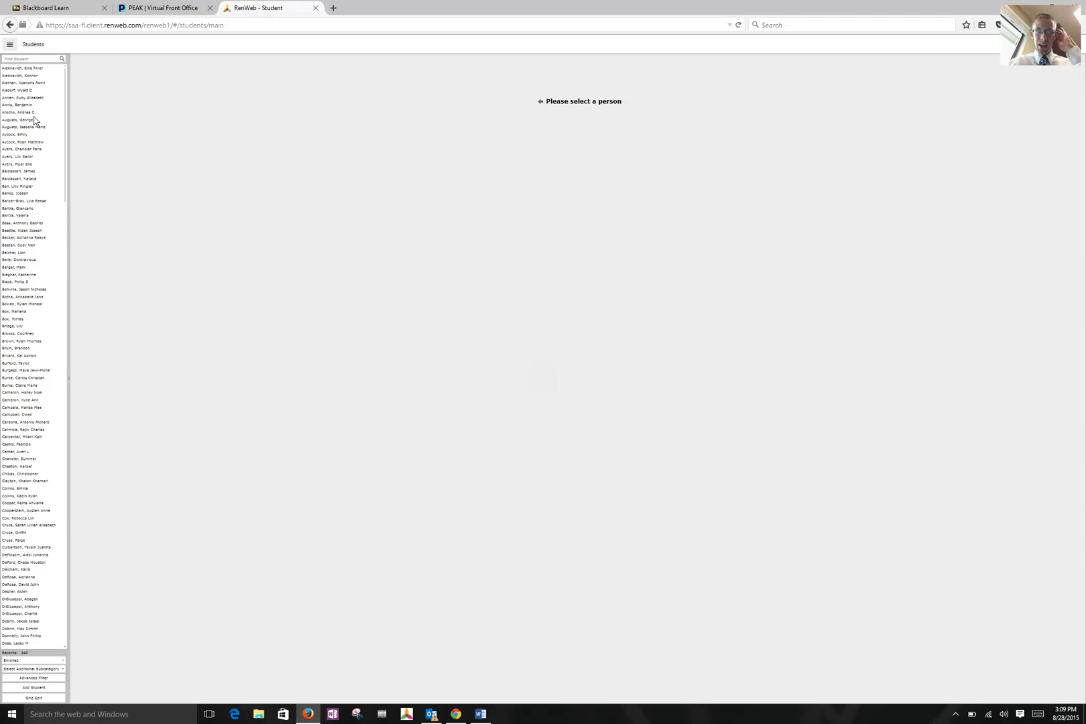
click(22, 157)
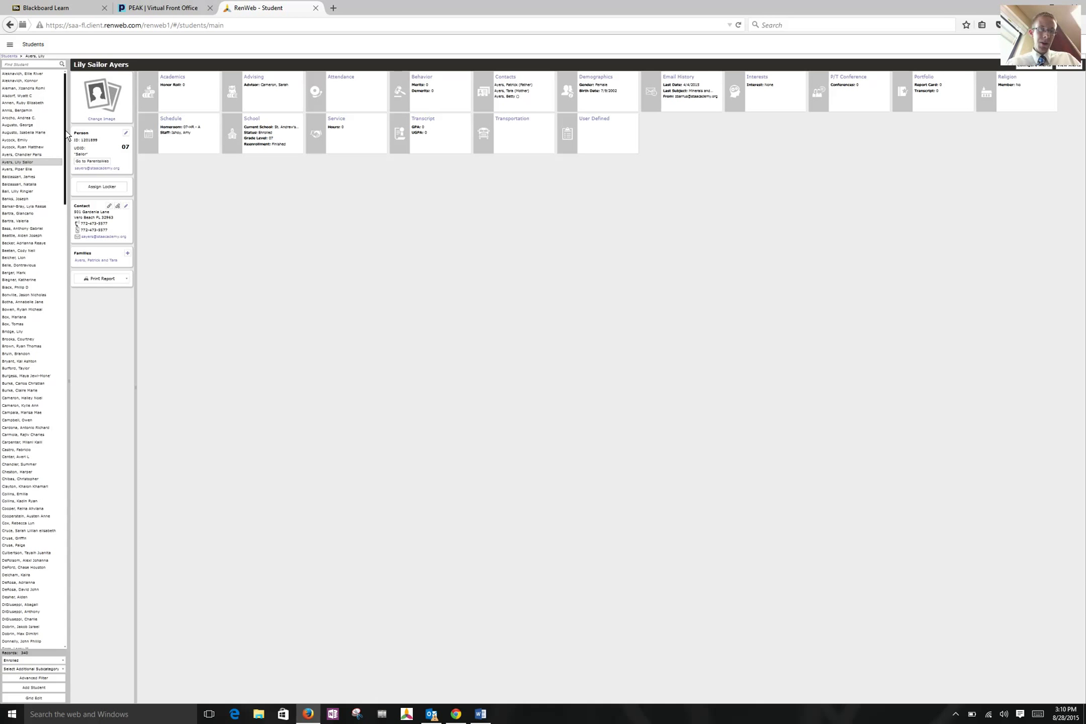
drag(67, 134, 44, 580)
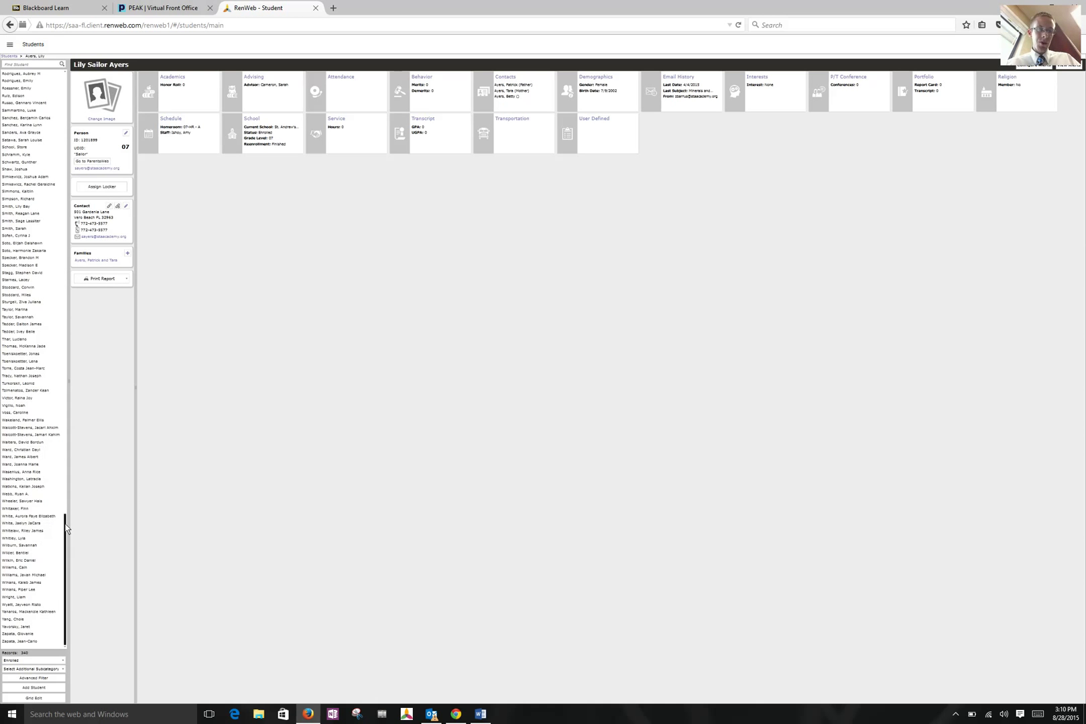
drag(67, 520, 64, 81)
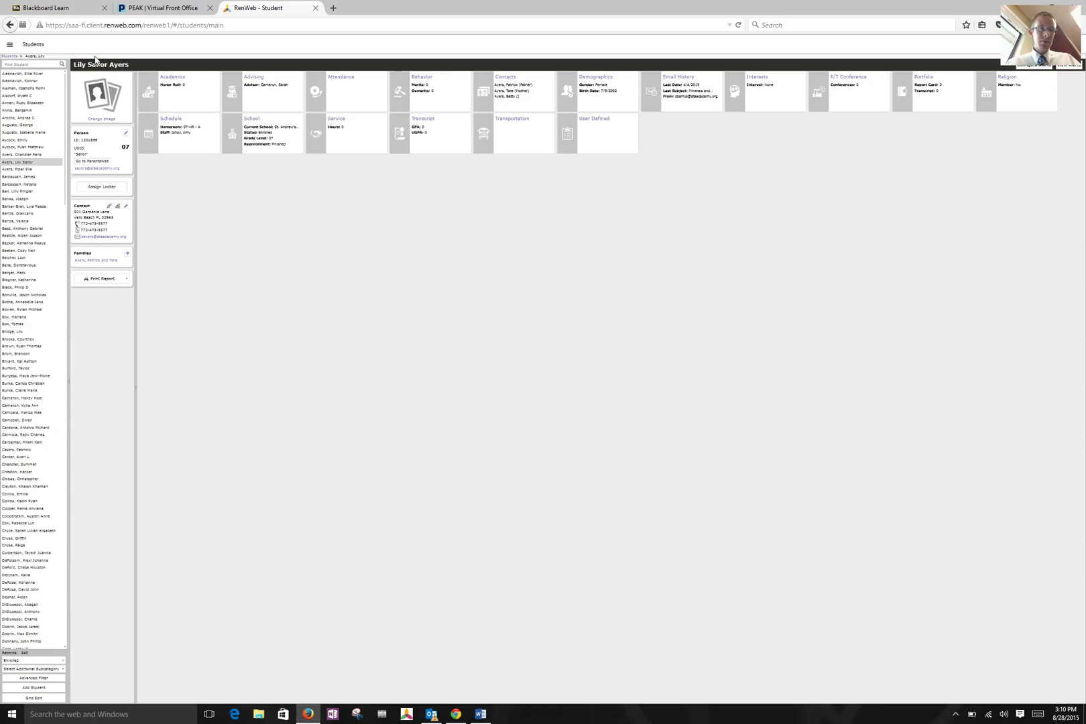
Navigate through Academics, Admissions and Attendance in the sidebar to the Attendance by Class page.
click(9, 44)
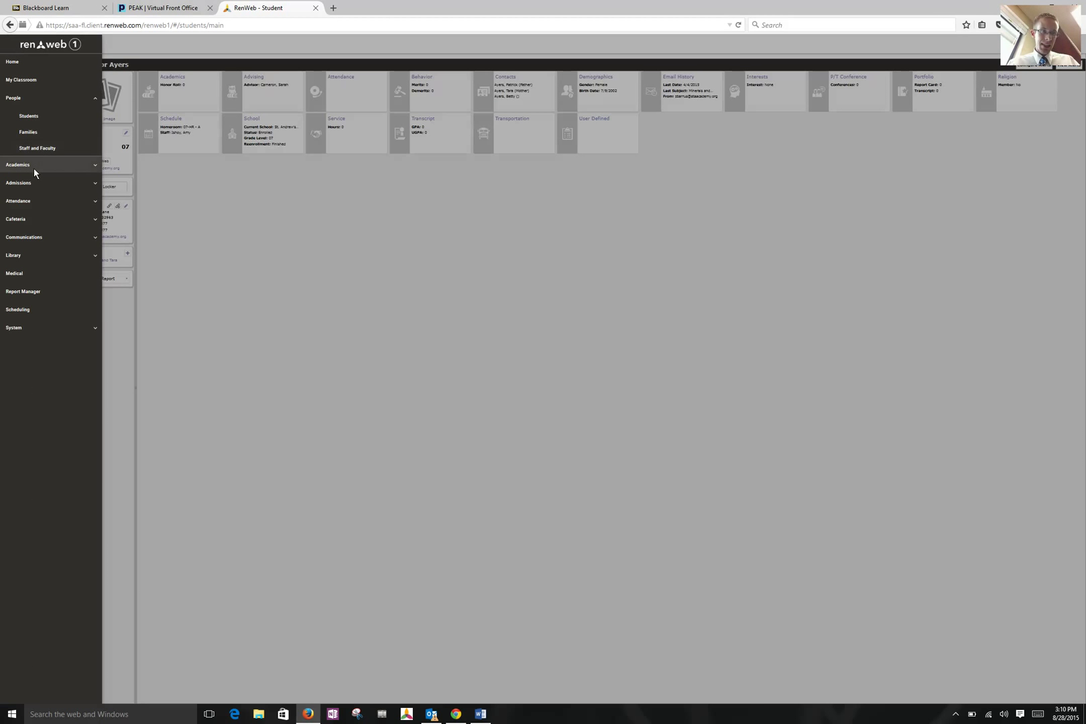
click(36, 165)
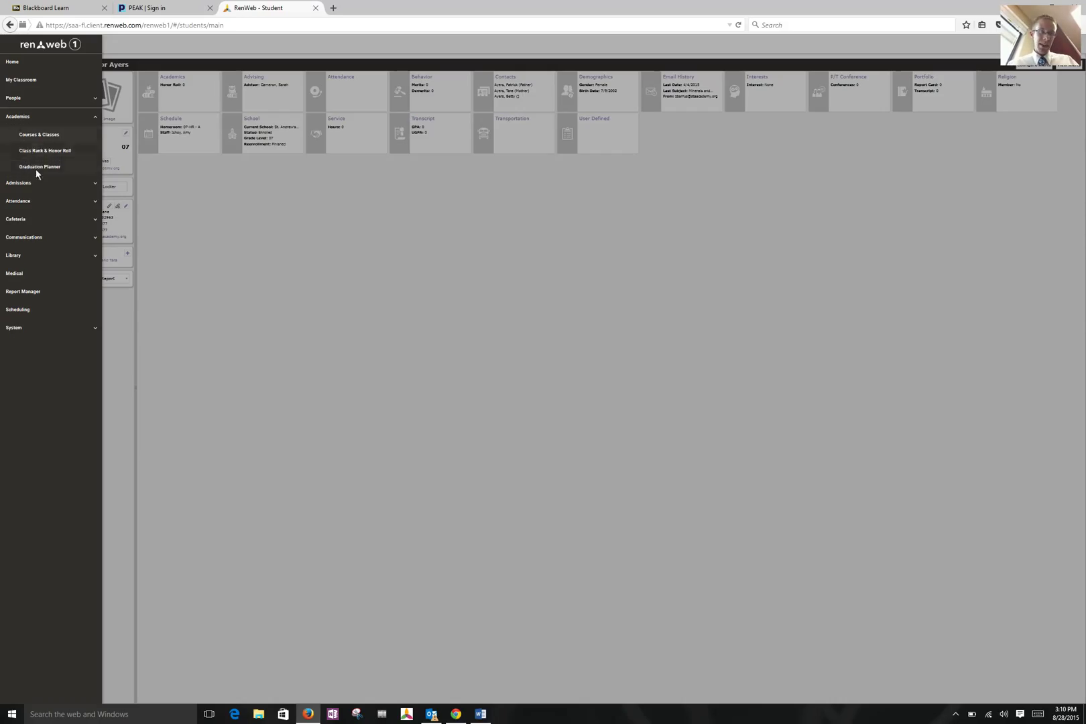
click(31, 185)
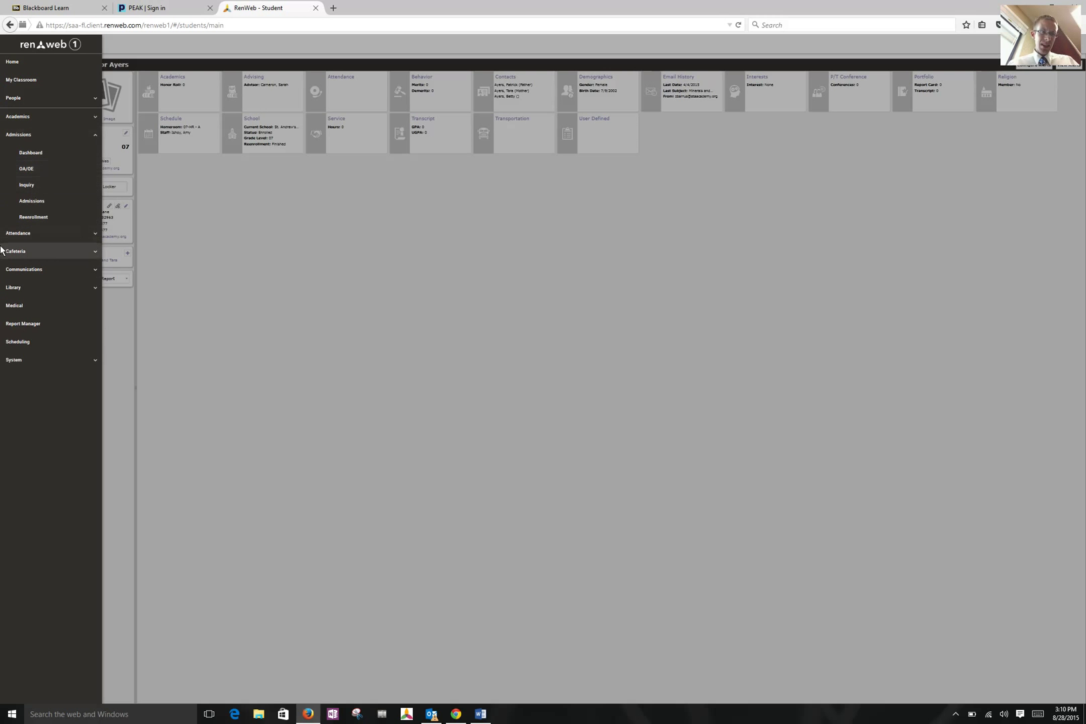
click(25, 233)
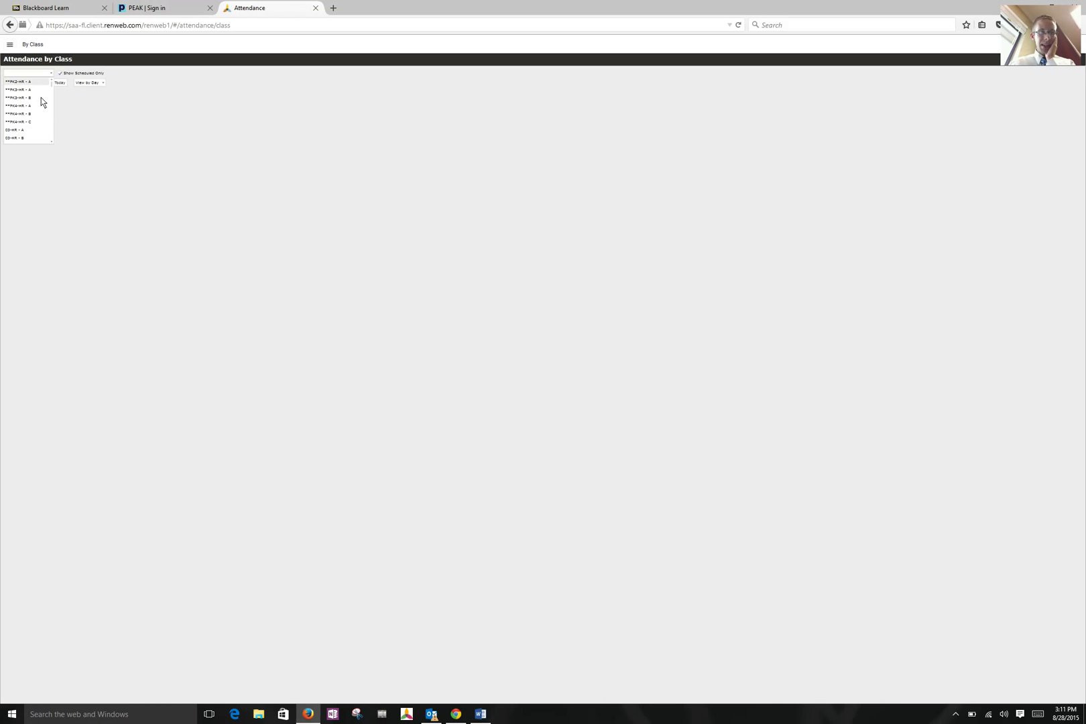
Load the 8/28/2015 attendance roster for class 09-HR - A, then reopen the navigation menu.
scroll(29, 130, down, 2)
scroll(28, 130, down, 3)
scroll(28, 130, down, 3)
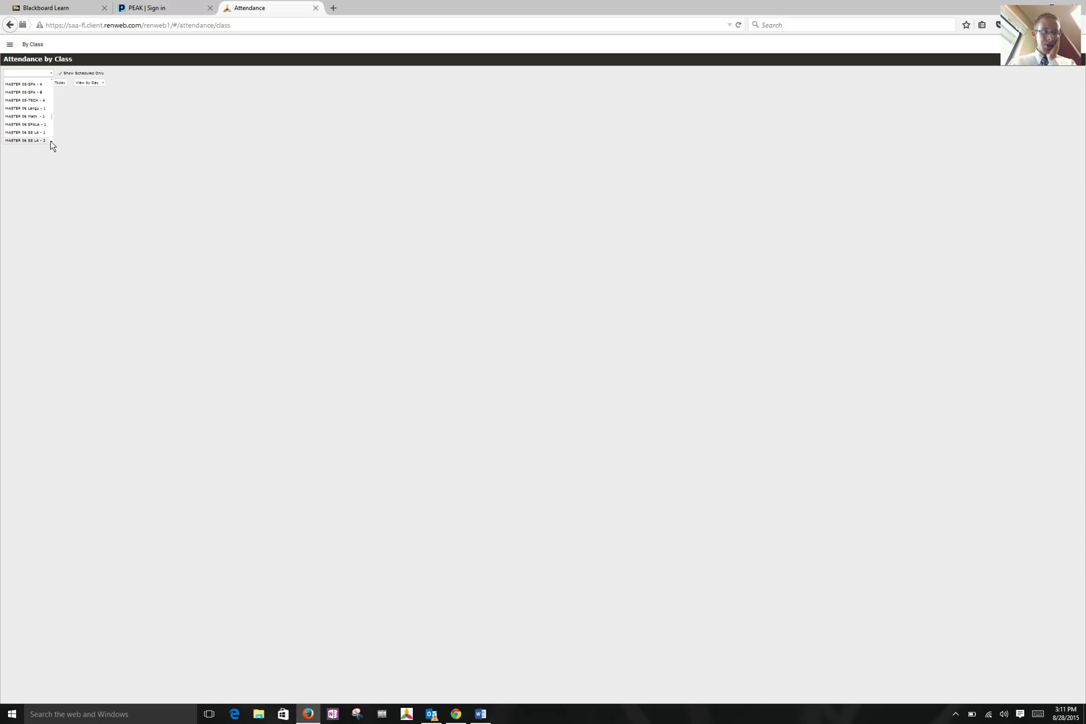
scroll(51, 140, down, 2)
scroll(50, 141, down, 3)
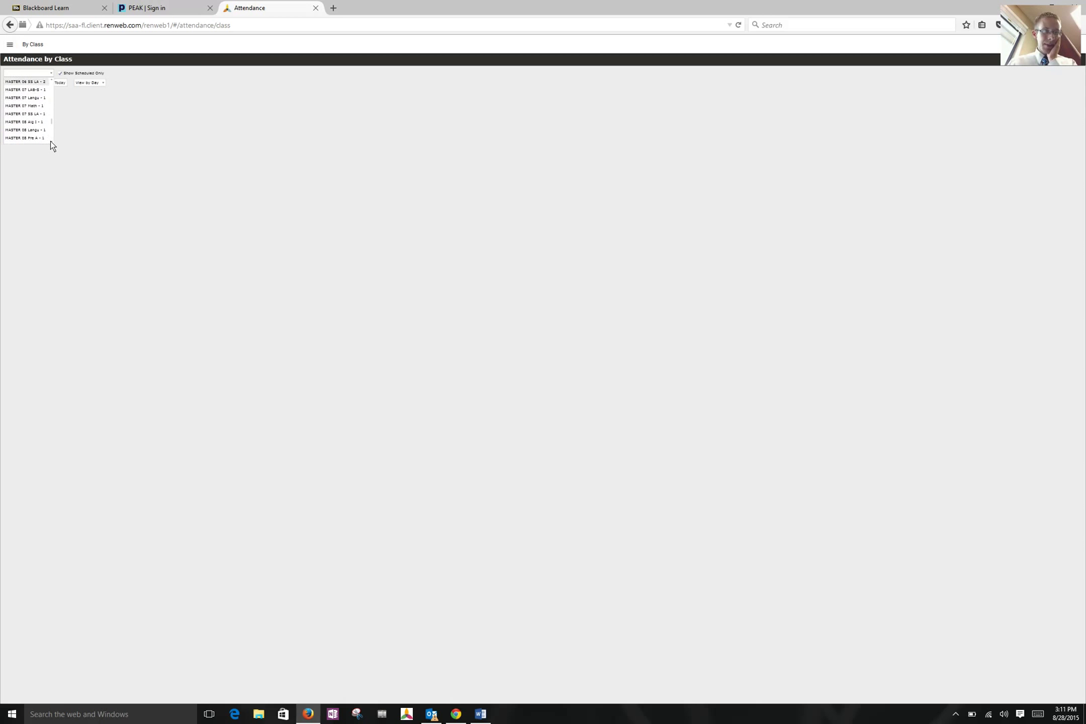
scroll(50, 146, down, 1)
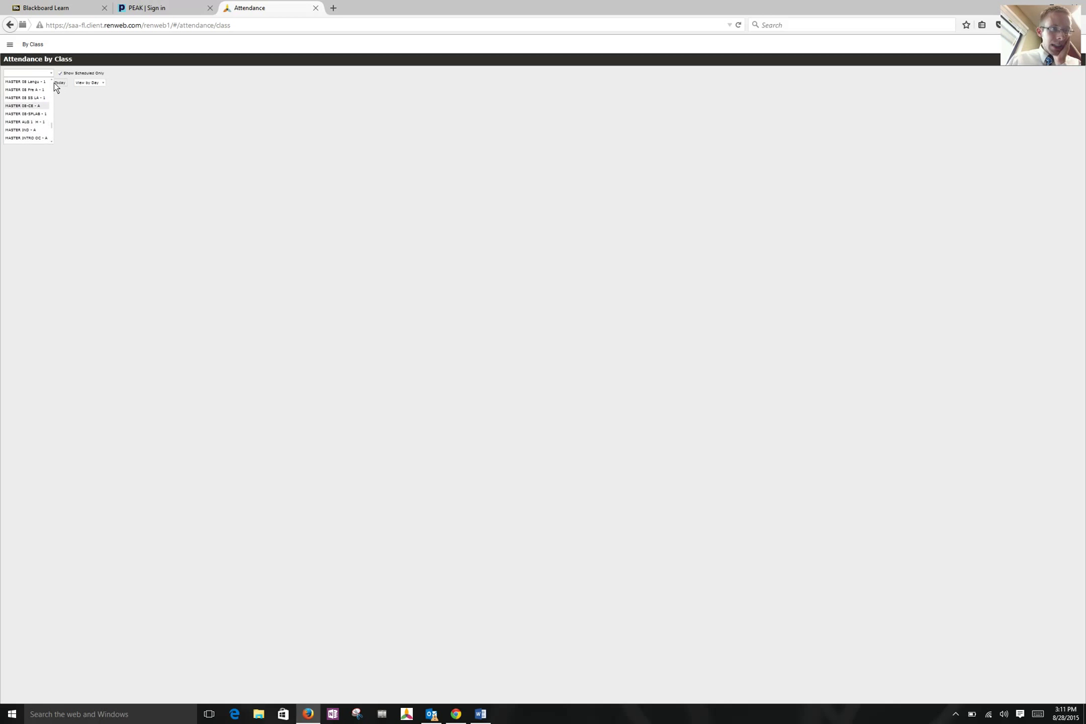
scroll(52, 82, up, 2)
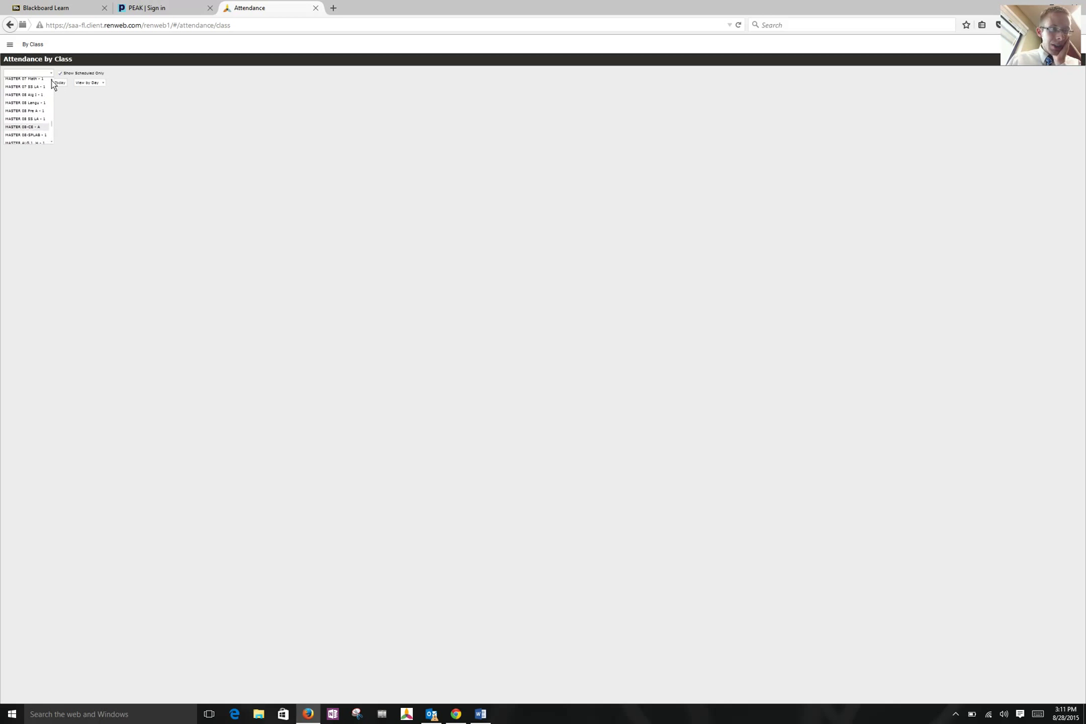
scroll(52, 83, up, 3)
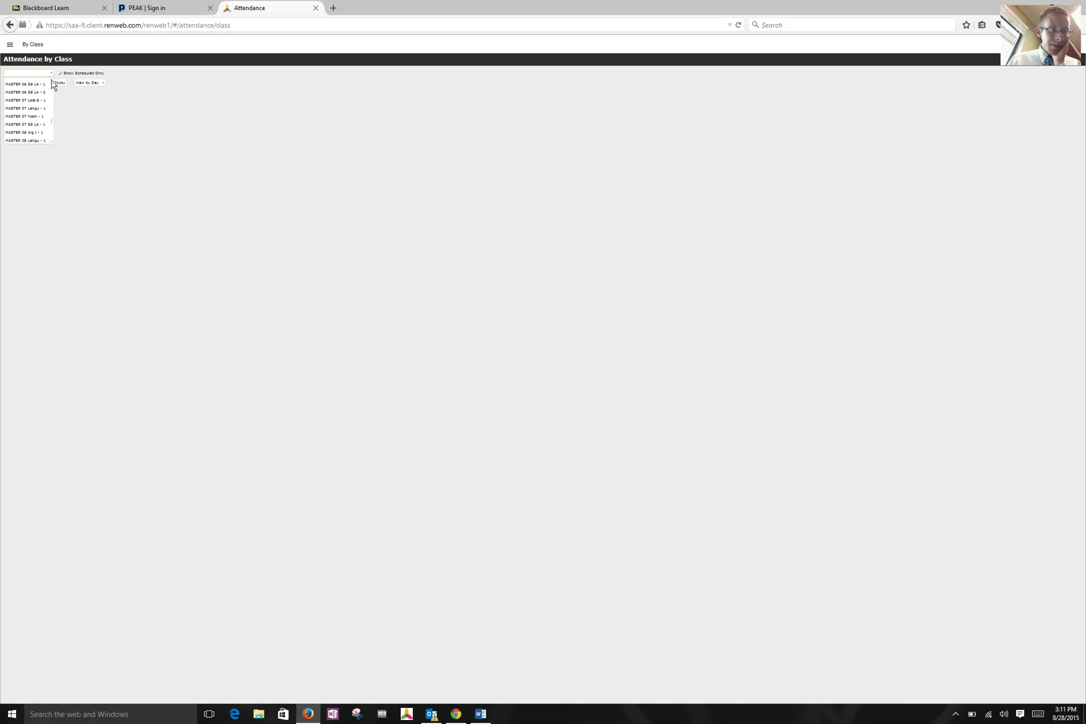
scroll(51, 82, up, 5)
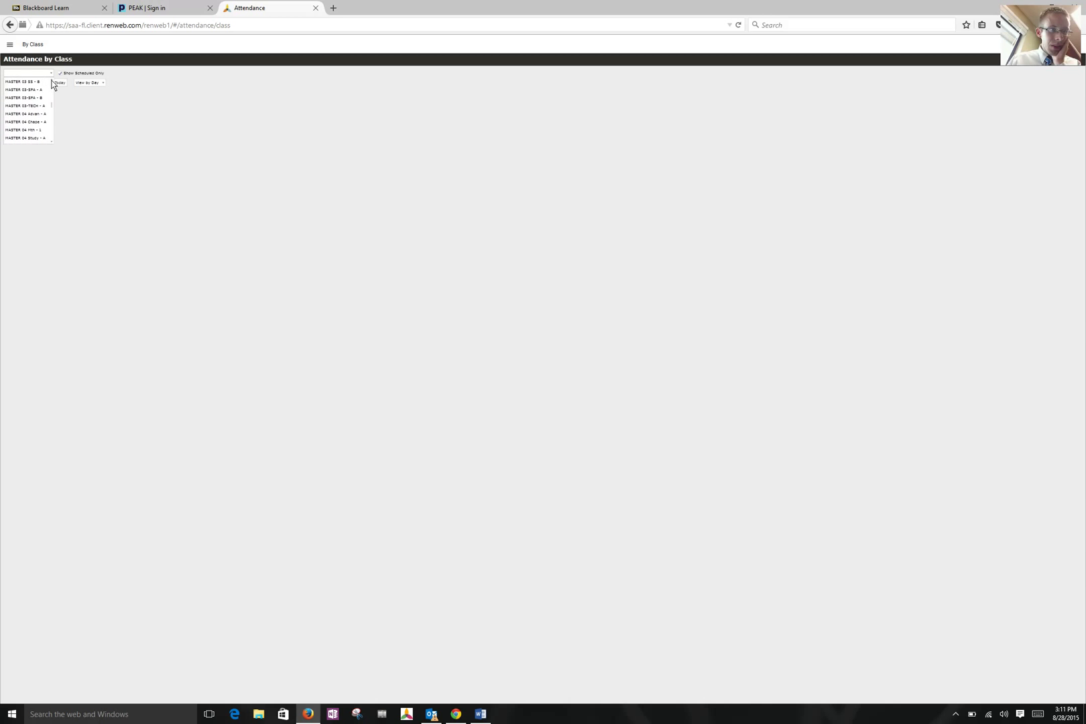
scroll(53, 83, up, 10)
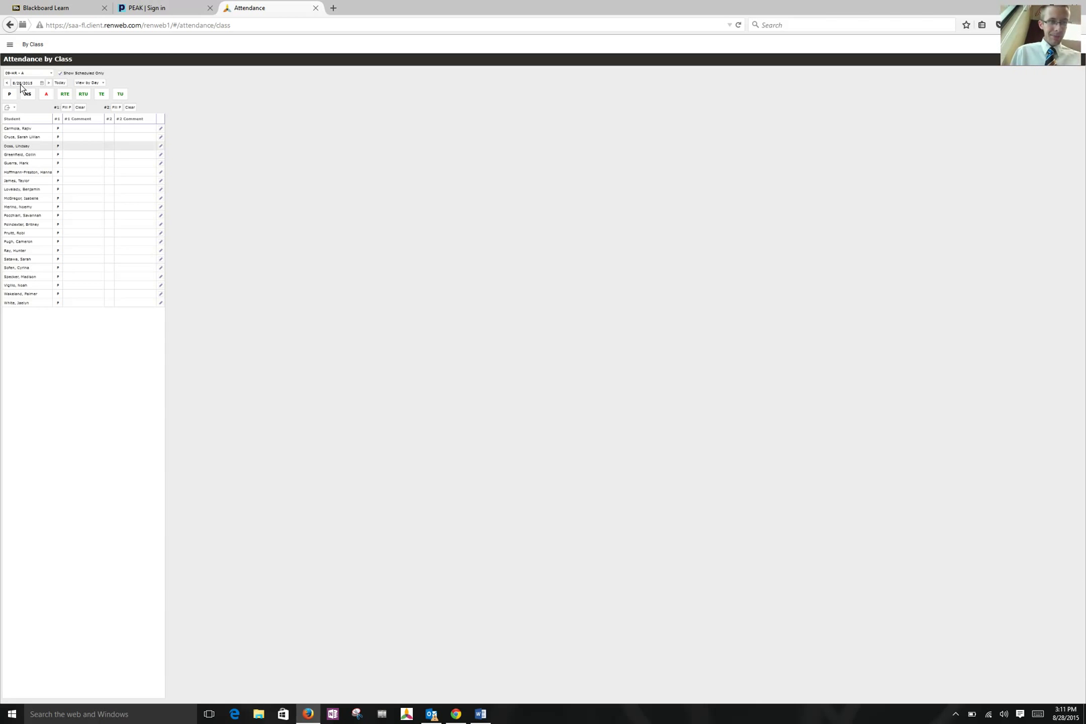
click(10, 45)
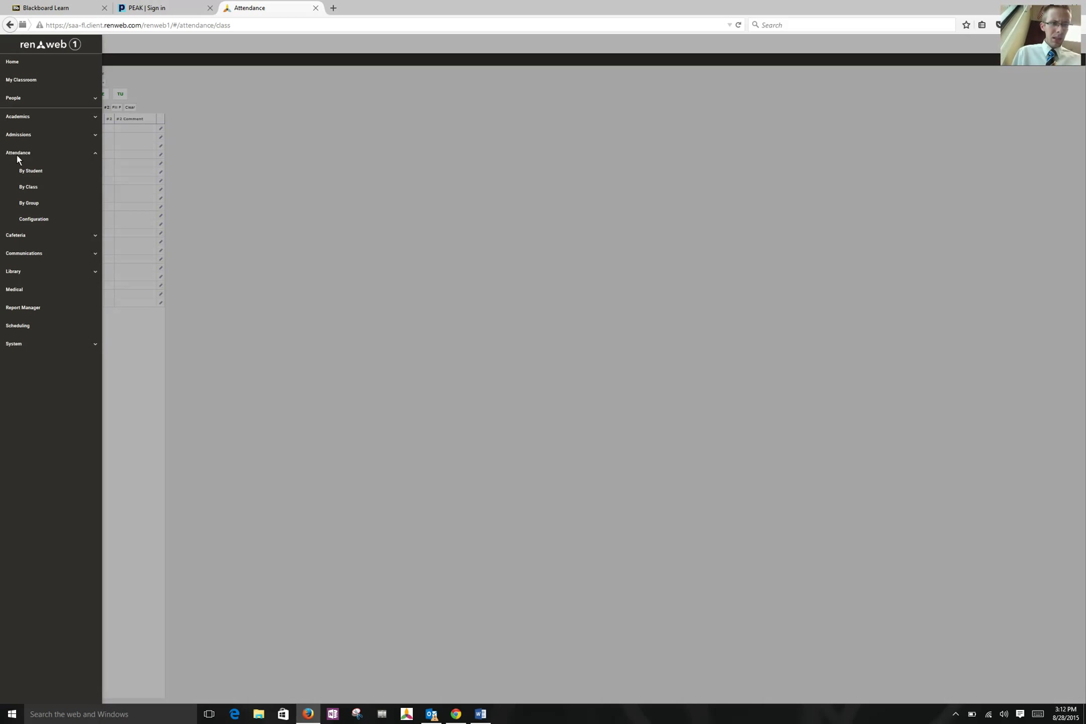
Expand Communications and Library, collapse Library, and open the Medical portal in a new tab.
click(23, 253)
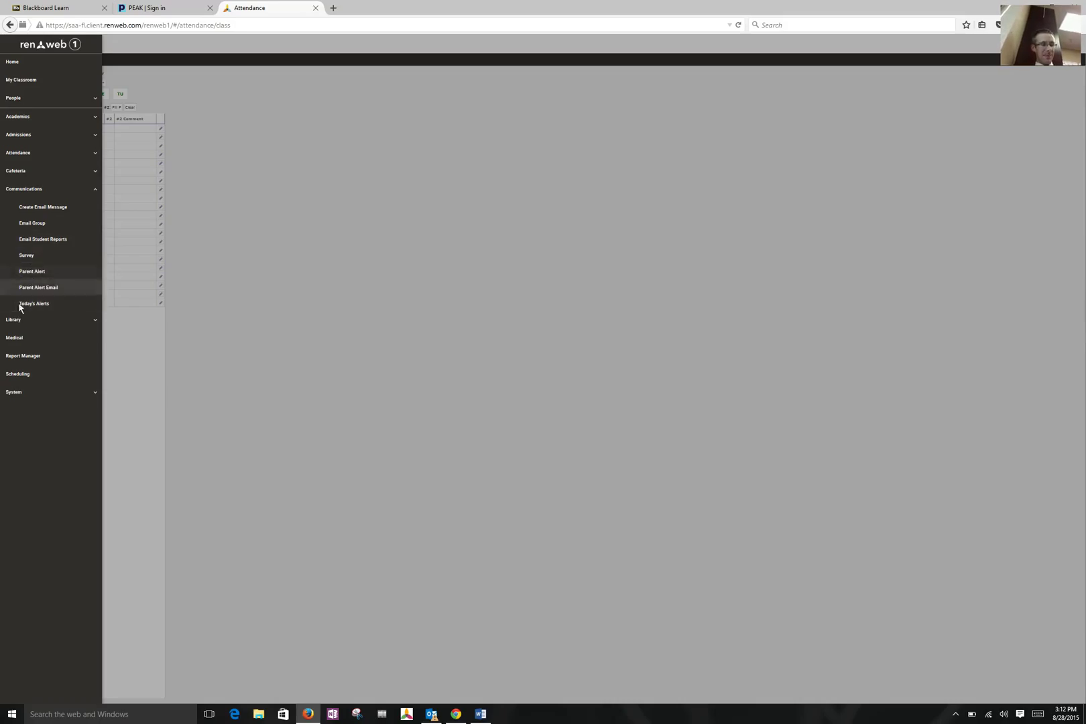
click(19, 327)
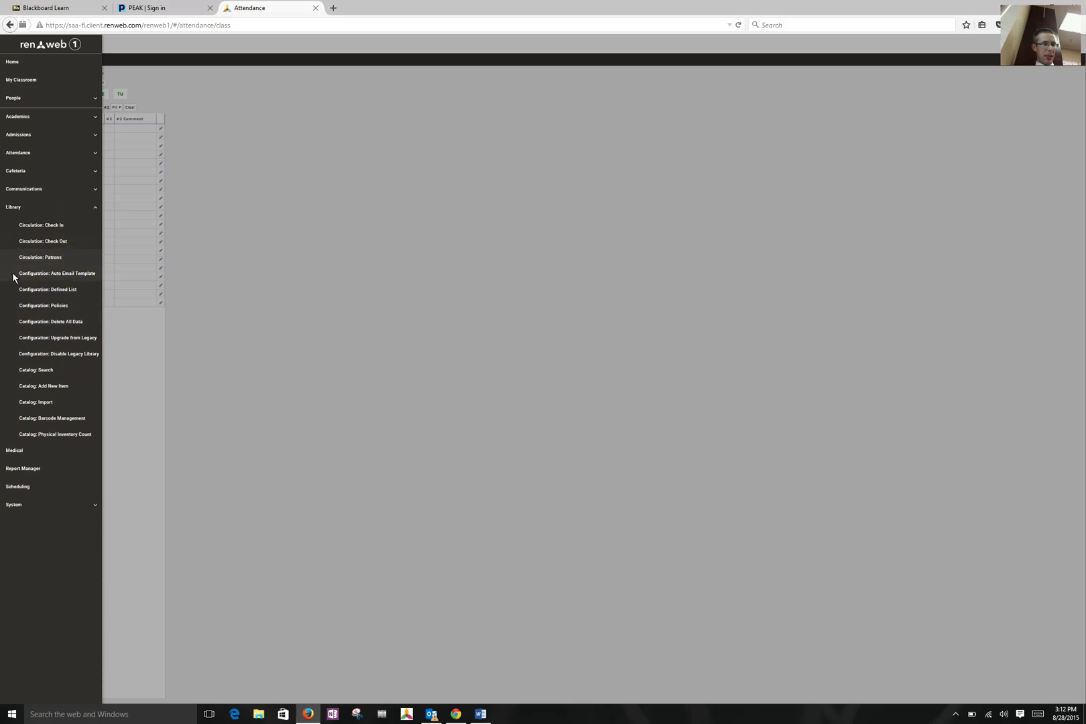
click(35, 209)
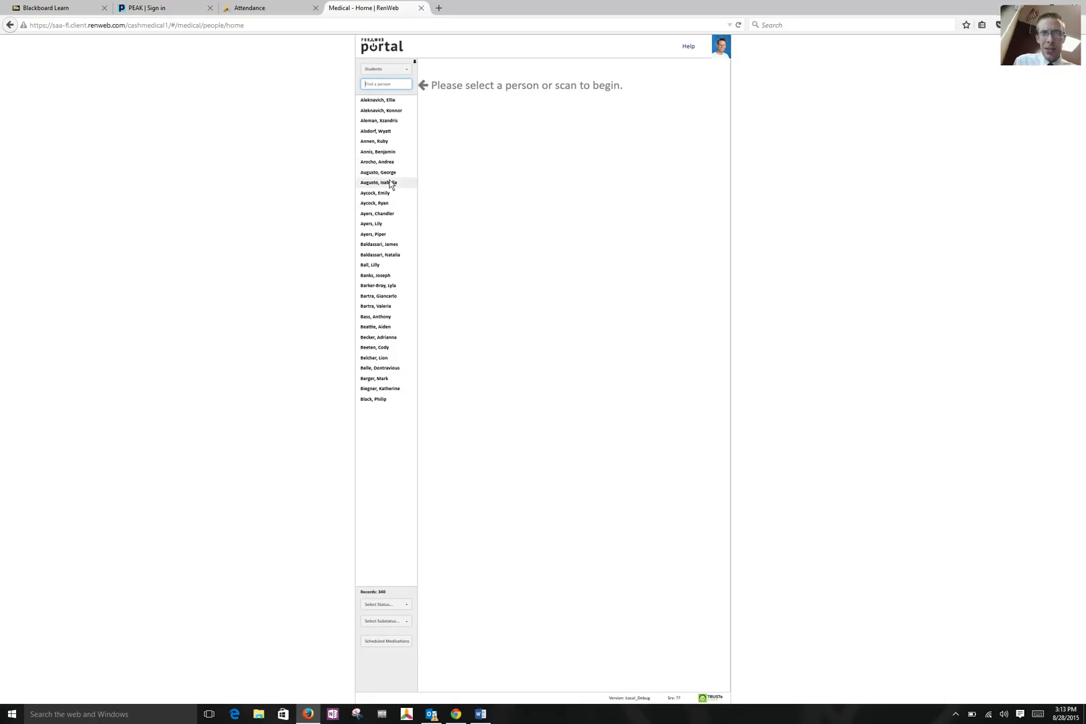
Return to the Attendance tab and go to My Classroom to show all class tiles.
click(260, 8)
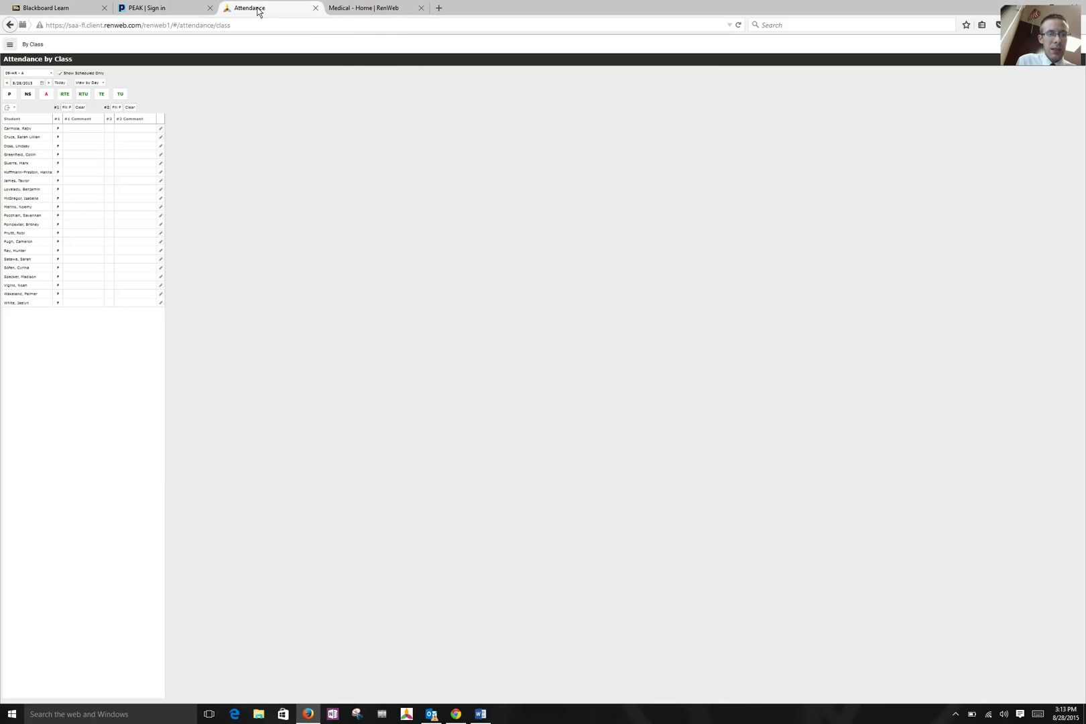
click(11, 45)
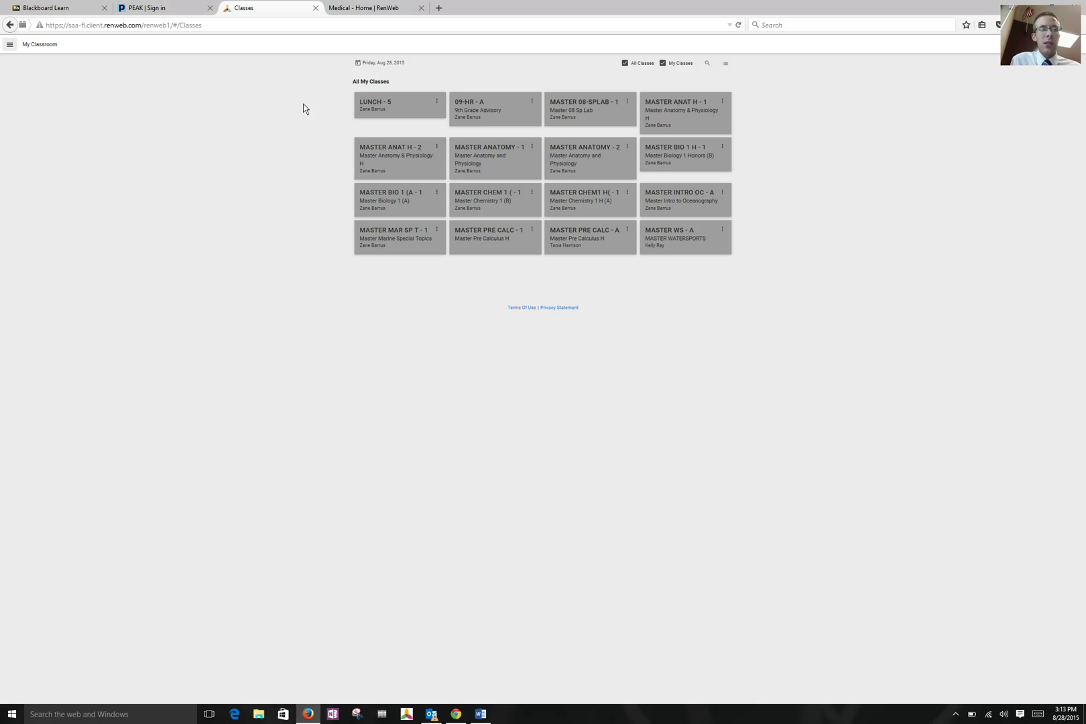
click(10, 47)
click(197, 192)
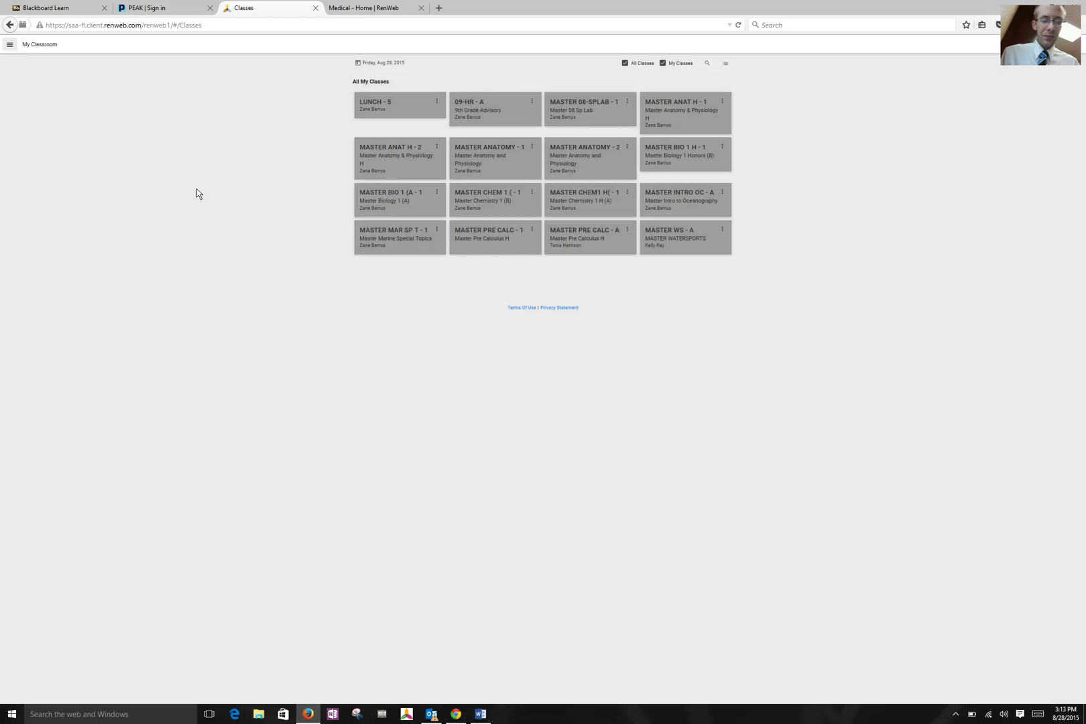